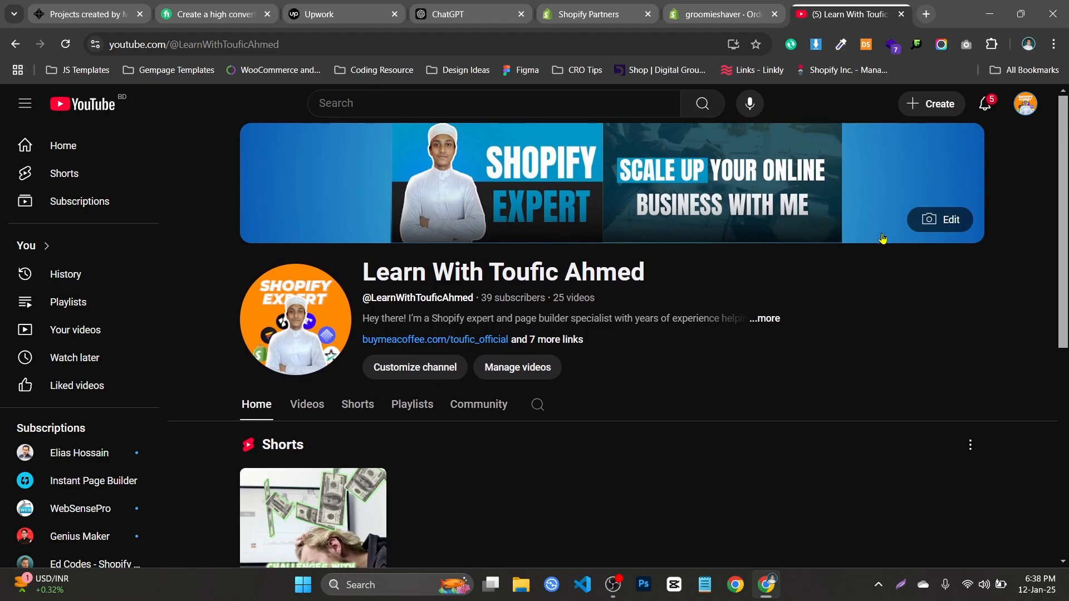
Read the YouTube channel's notifications to clear the unread count, then scroll the channel home page.
click(985, 104)
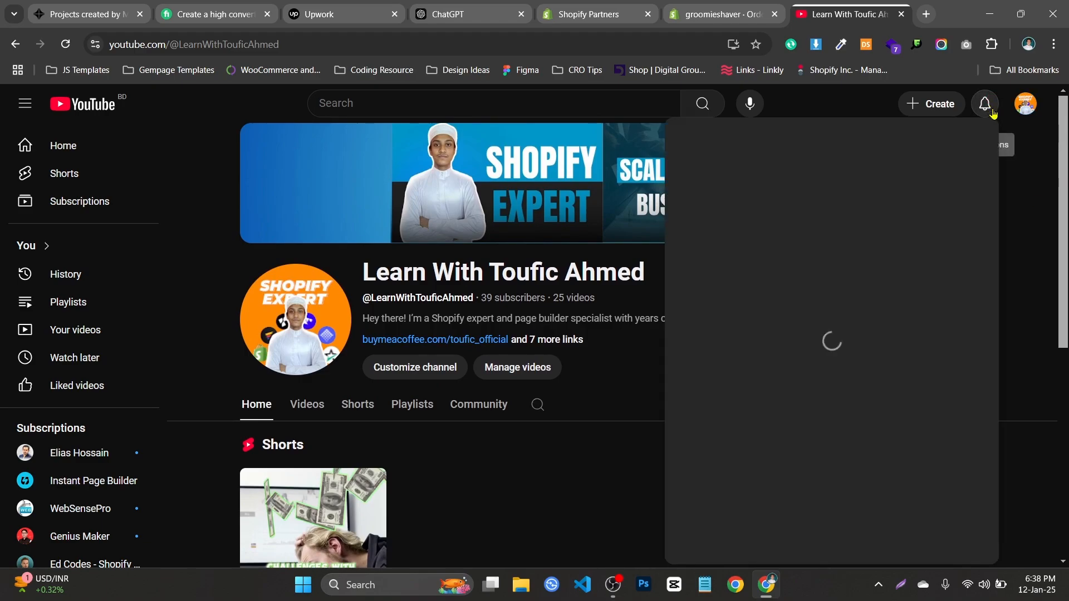
click(1052, 211)
scroll(997, 212, down, 3)
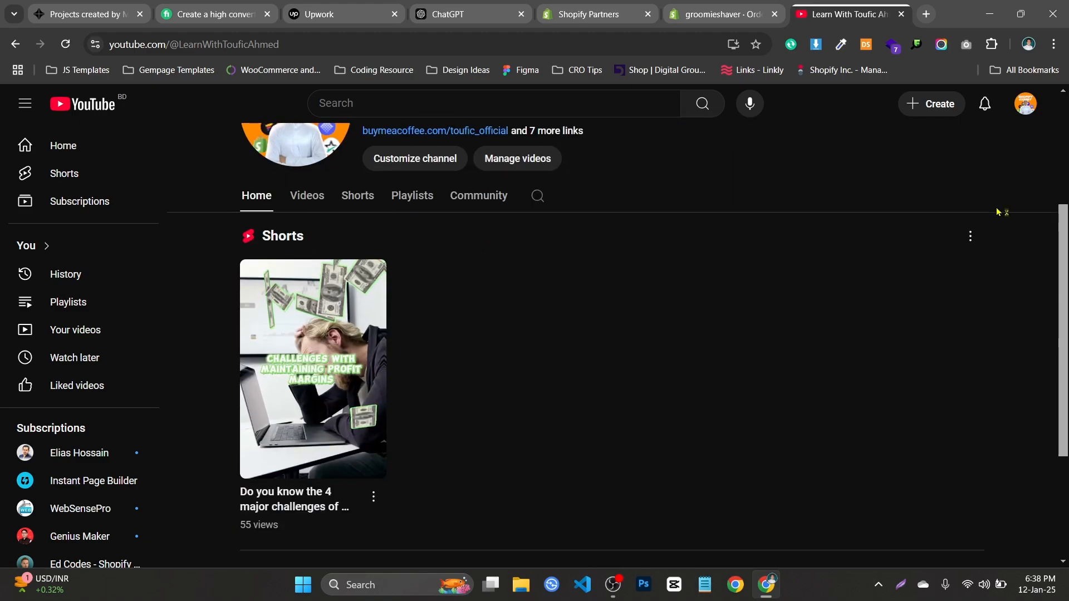
Open the live groomieshaver storefront in a new tab from the admin.
click(721, 14)
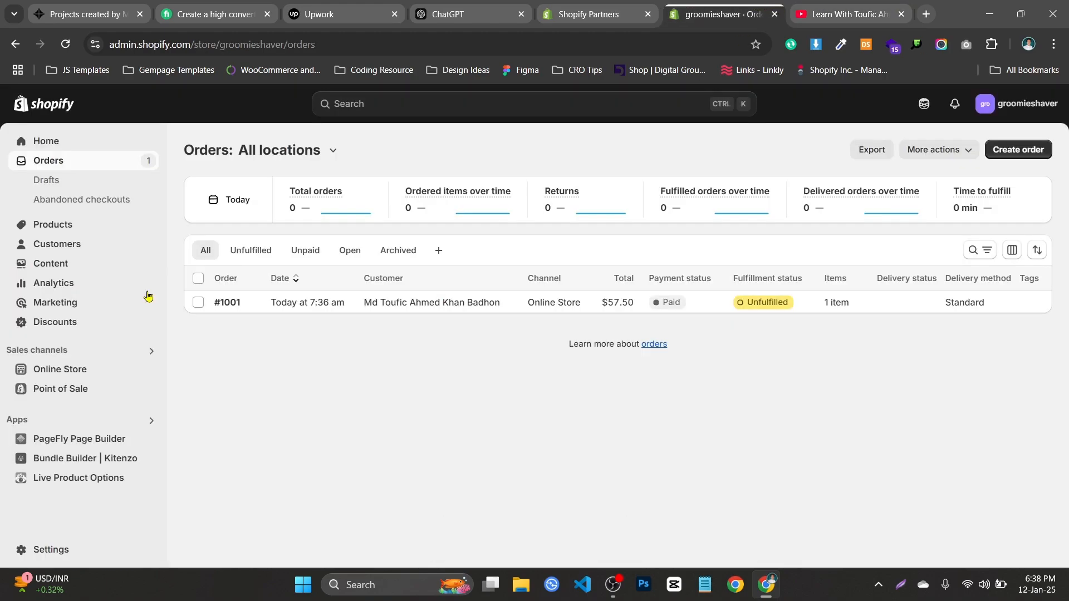
click(147, 375)
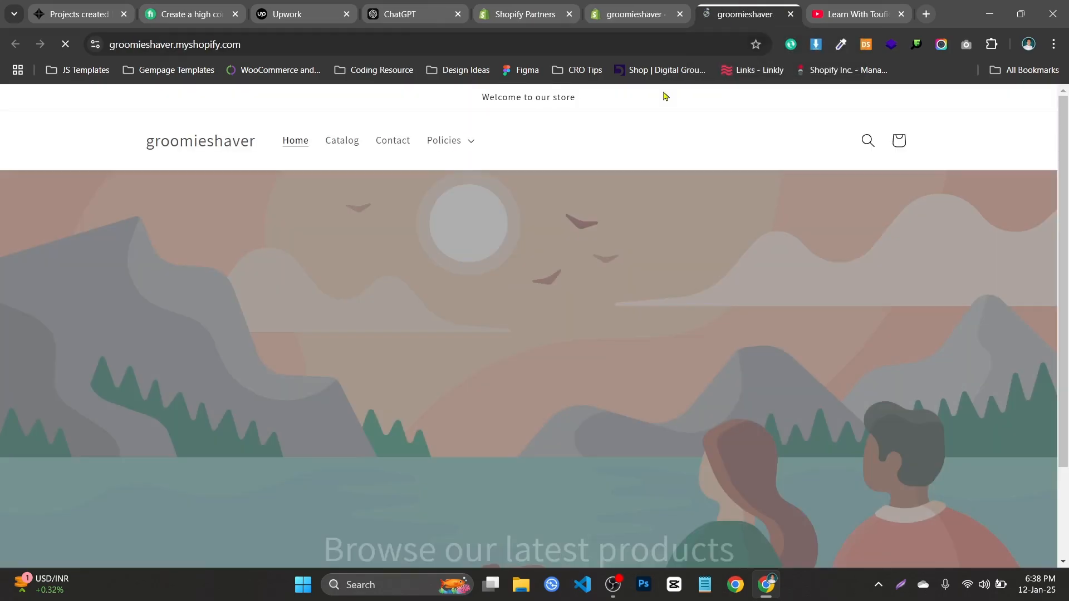
scroll(429, 279, down, 10)
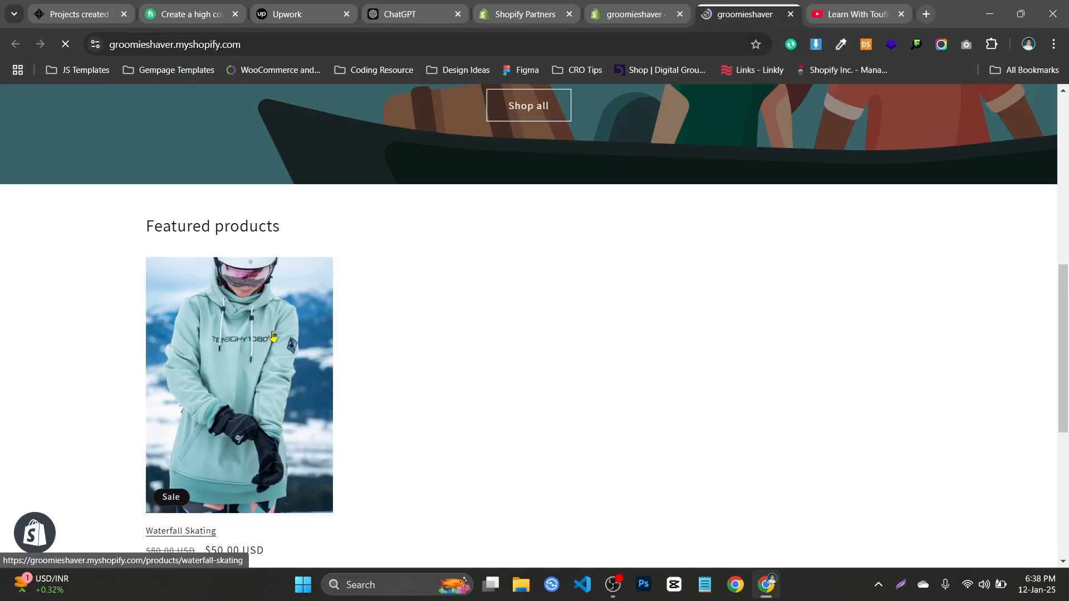
Add the $50.00 Waterfall Skating product to the cart.
click(317, 329)
scroll(334, 333, down, 4)
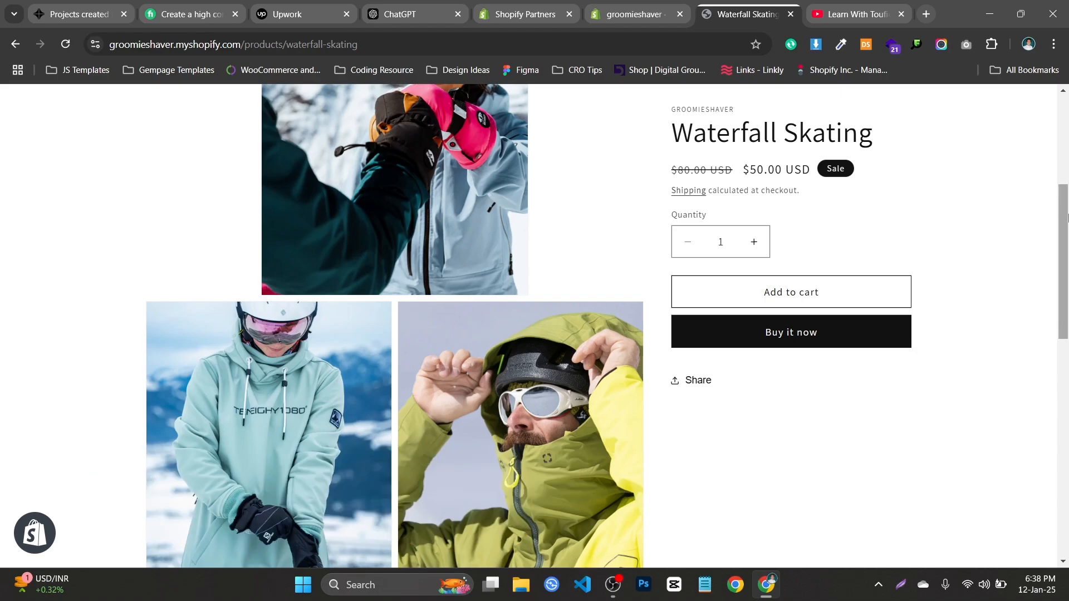
drag(1063, 275, 1062, 363)
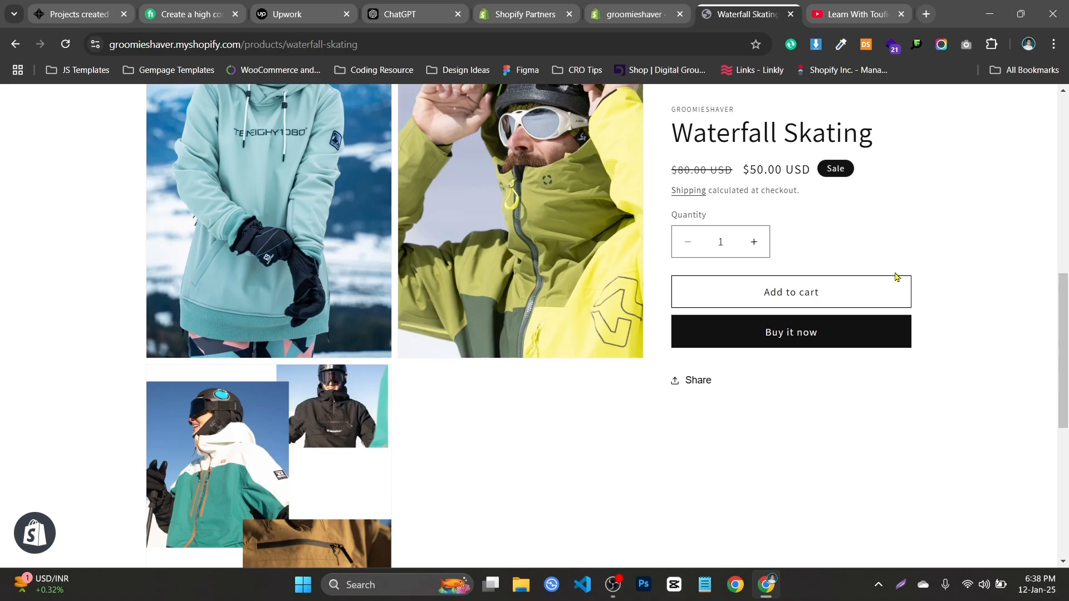
click(871, 293)
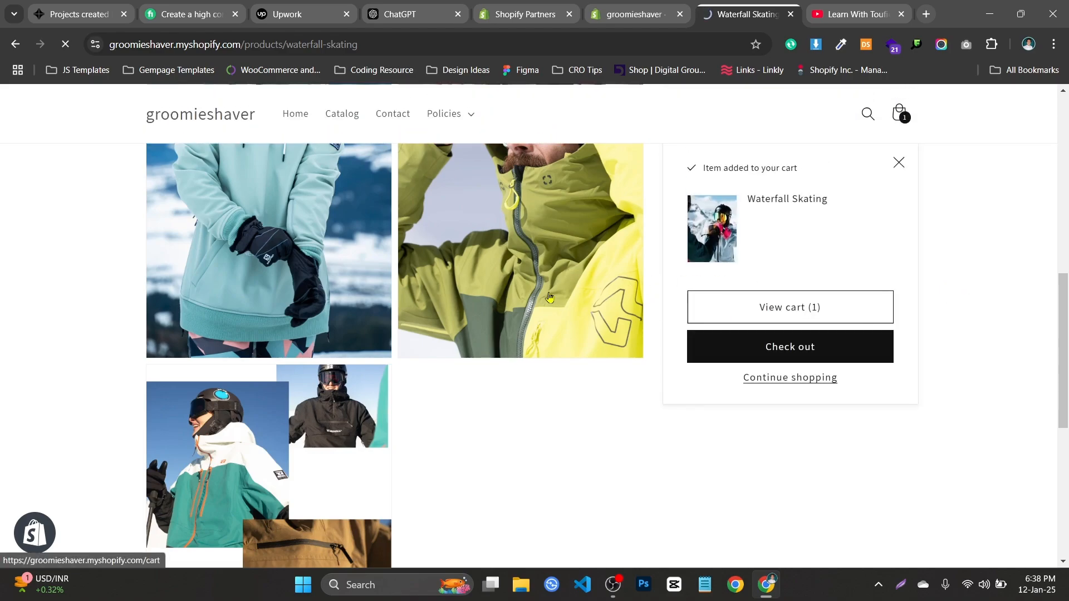
Review the cart and the $57.50 Cash on Delivery checkout form without placing the order.
click(723, 315)
scroll(692, 338, down, 2)
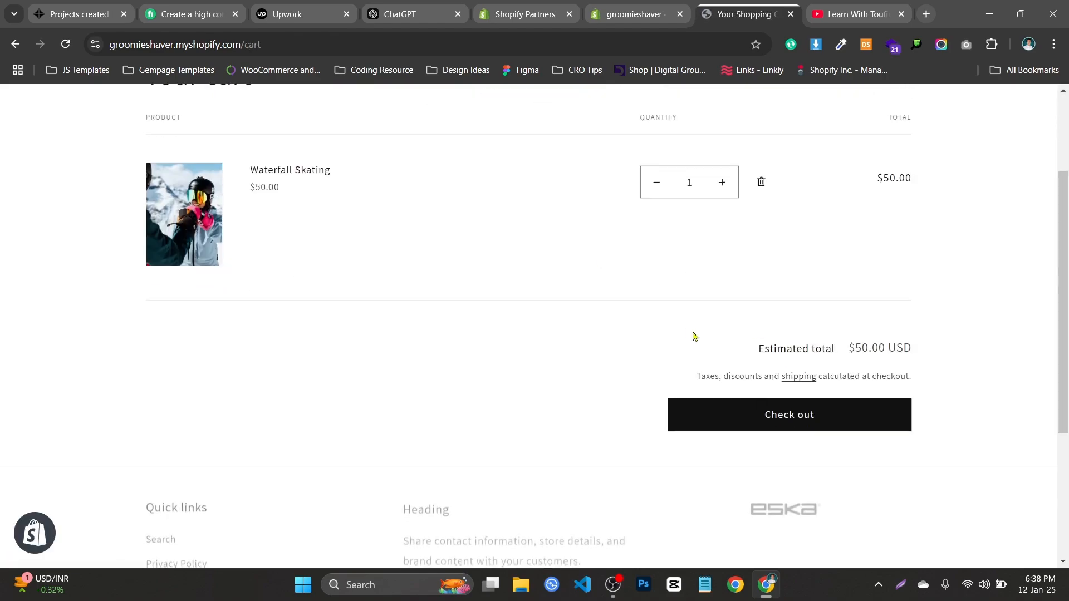
click(688, 396)
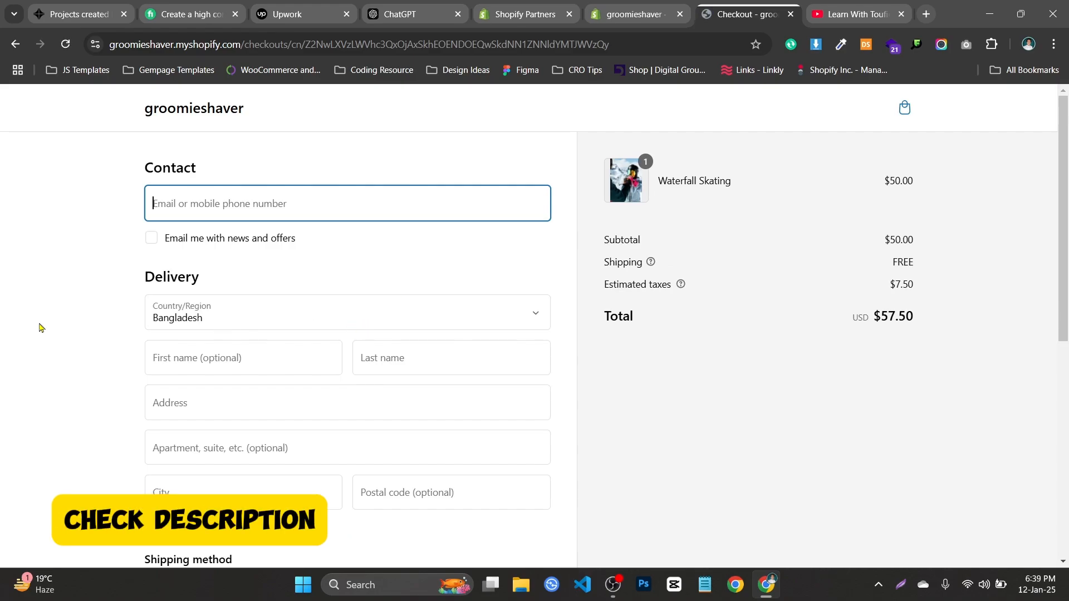
scroll(361, 304, down, 2)
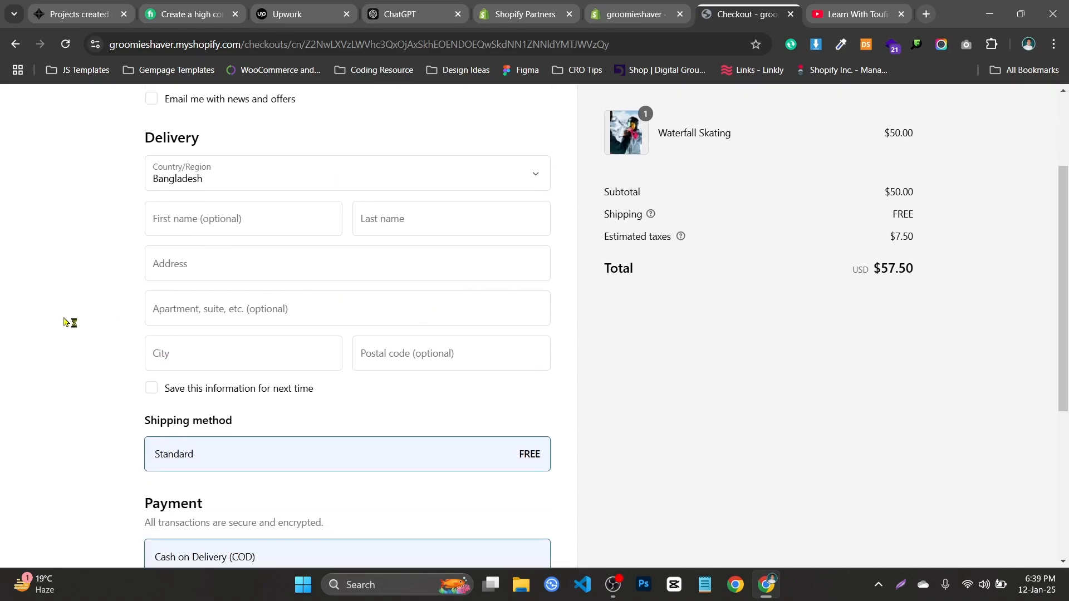
scroll(470, 276, down, 5)
scroll(469, 277, up, 3)
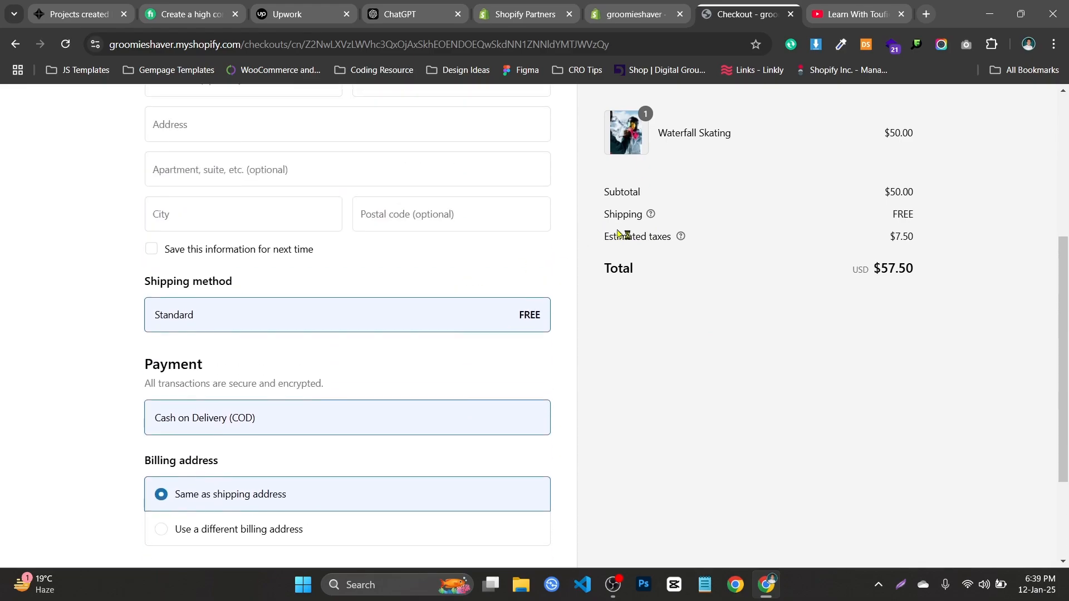
scroll(618, 234, down, 2)
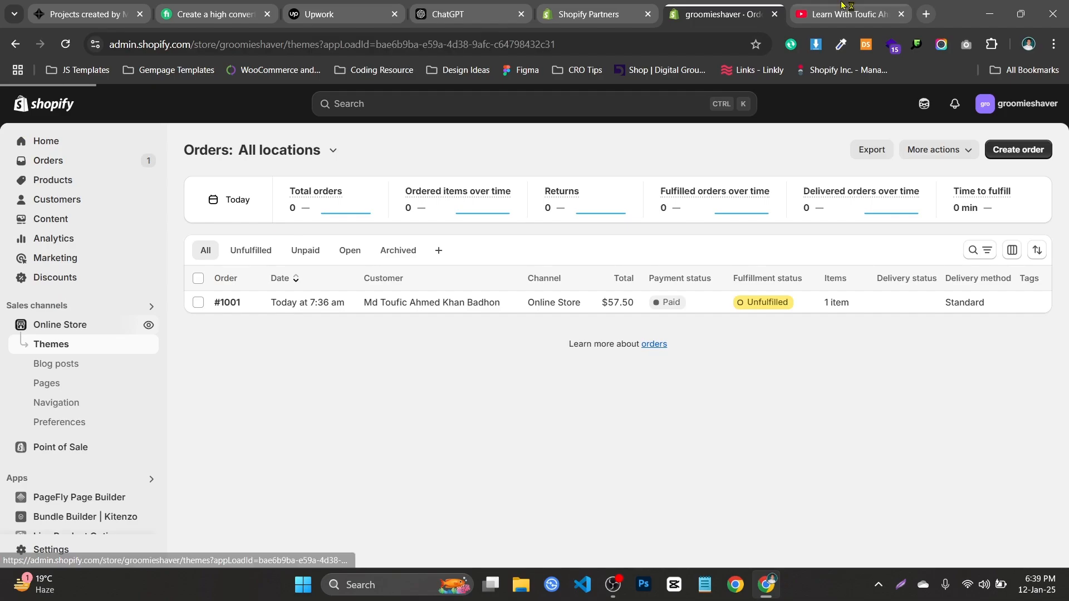
Reopen the live groomieshaver storefront in a new tab from the Online Store channel.
click(794, 7)
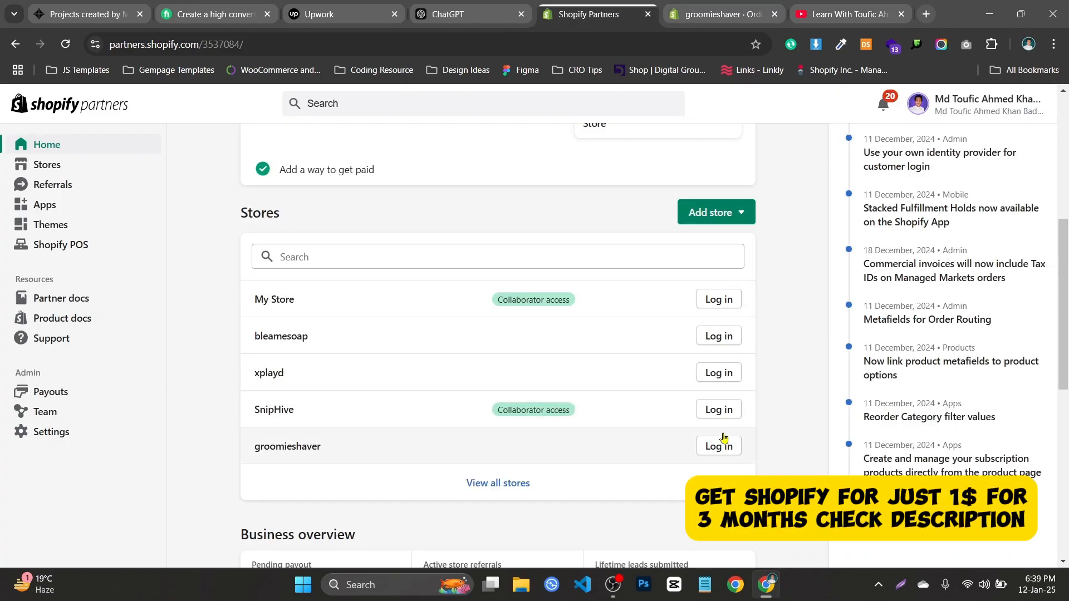
click(745, 5)
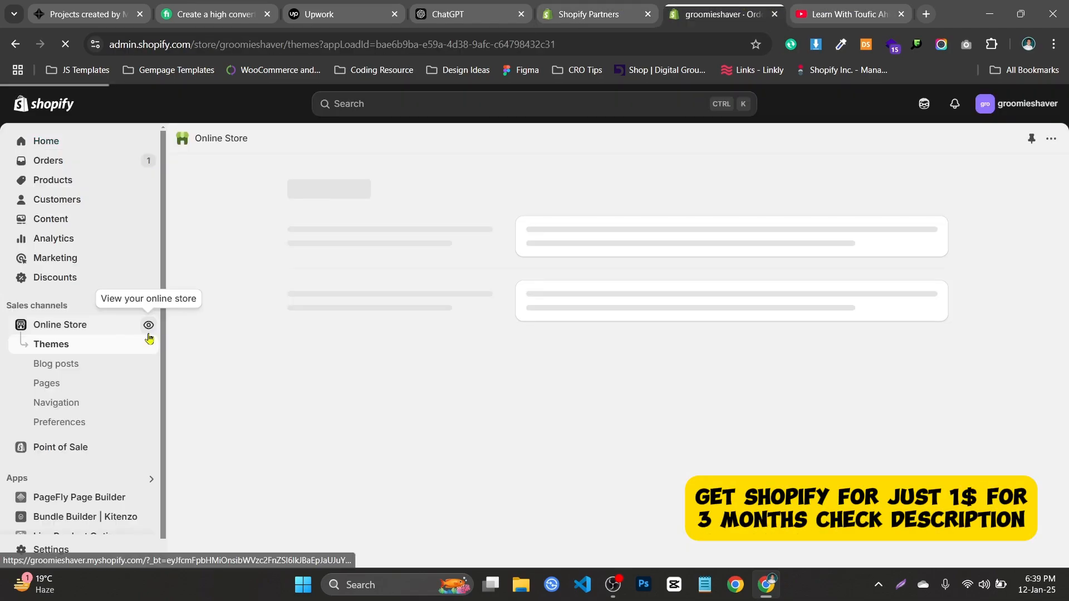
click(147, 328)
click(598, 5)
click(518, 7)
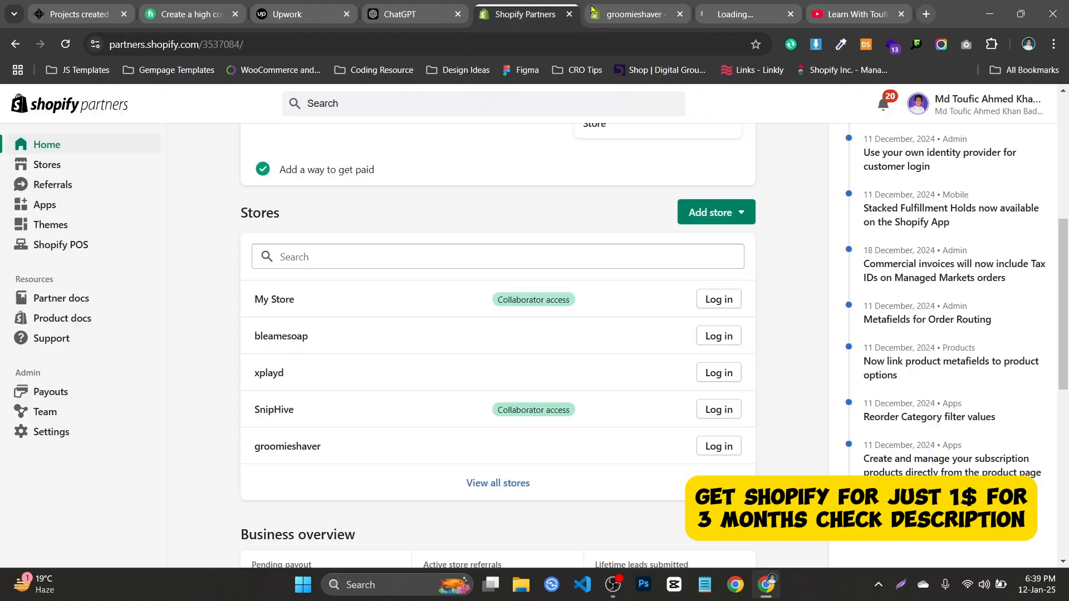
click(749, 6)
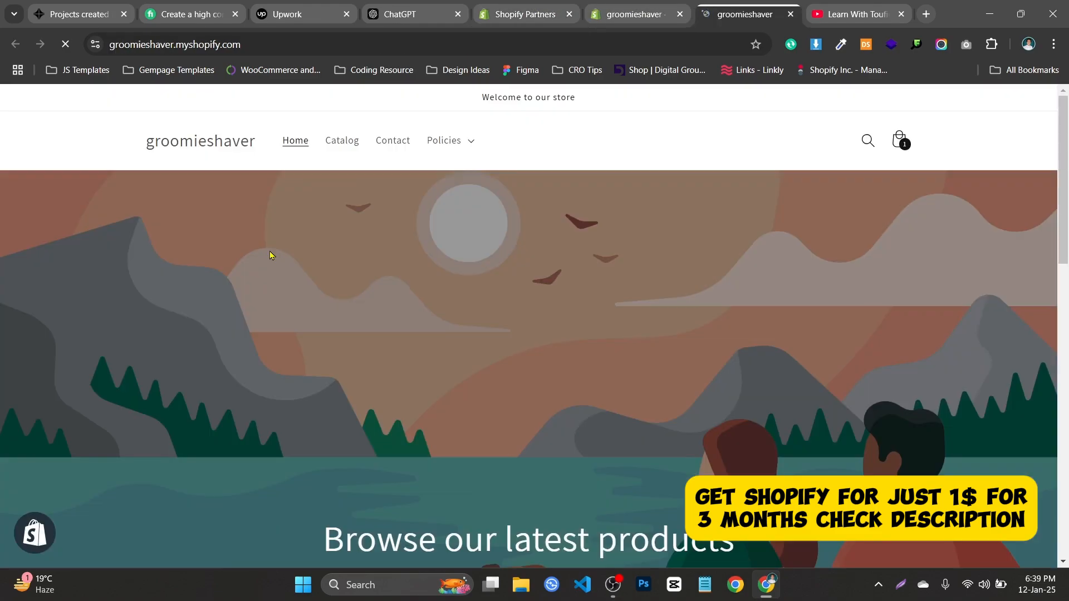
Open the Waterfall Skating product page from Featured products.
scroll(270, 255, down, 10)
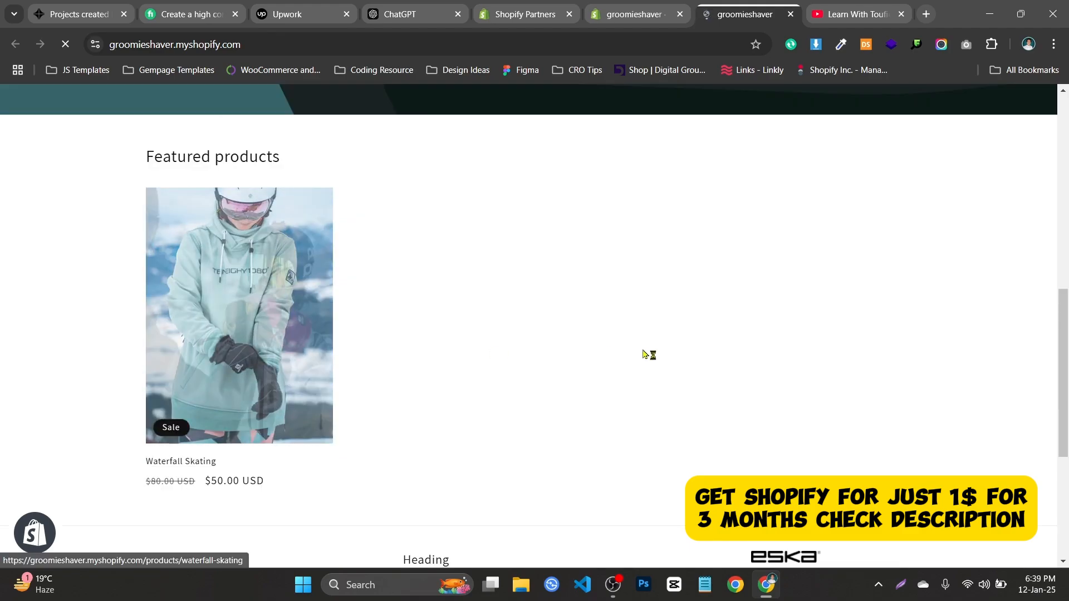
click(271, 350)
scroll(668, 313, down, 4)
Add Waterfall Skating again, then set the cart quantity back to 1 for a $57.50 checkout.
scroll(685, 326, up, 2)
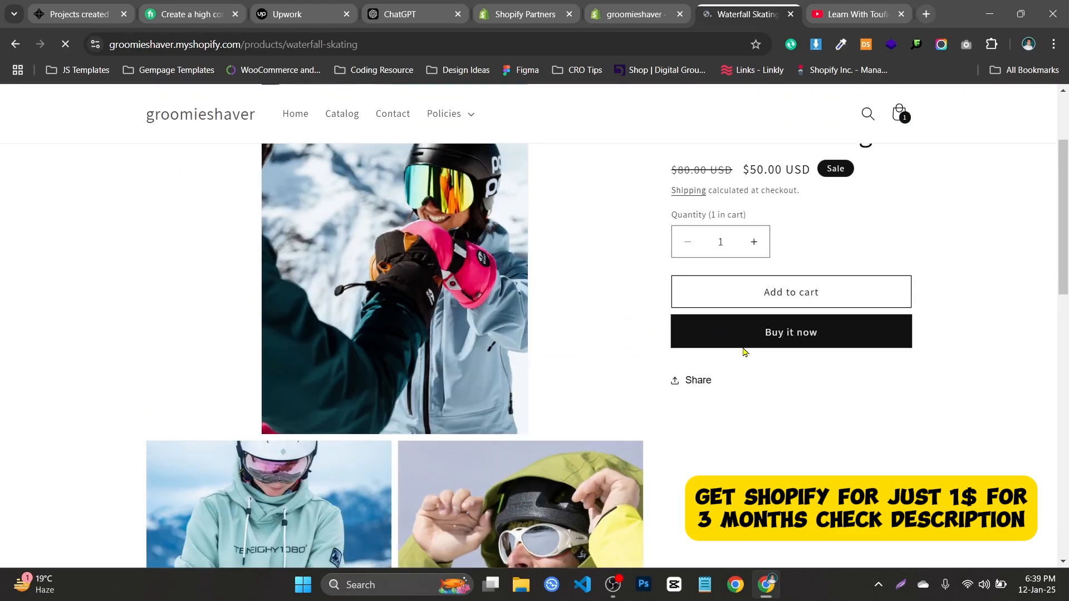
click(835, 301)
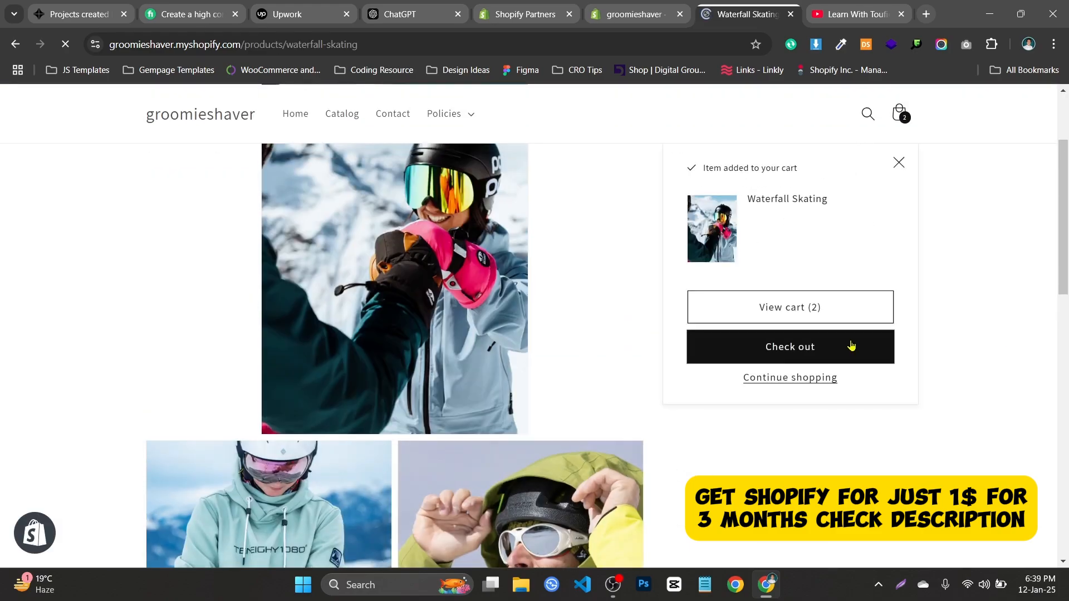
click(850, 345)
scroll(521, 204, down, 2)
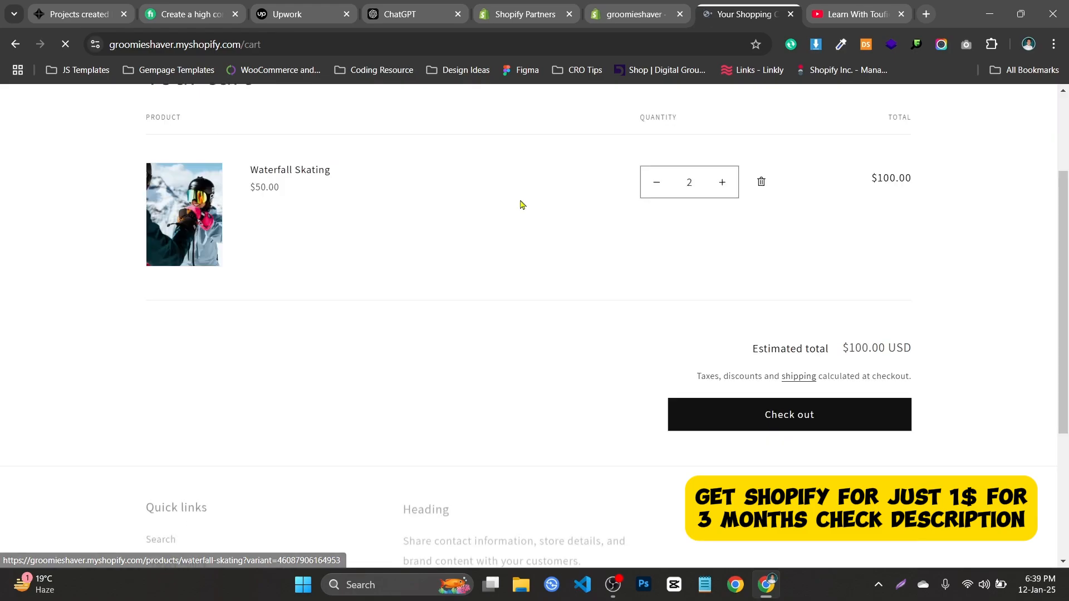
click(722, 184)
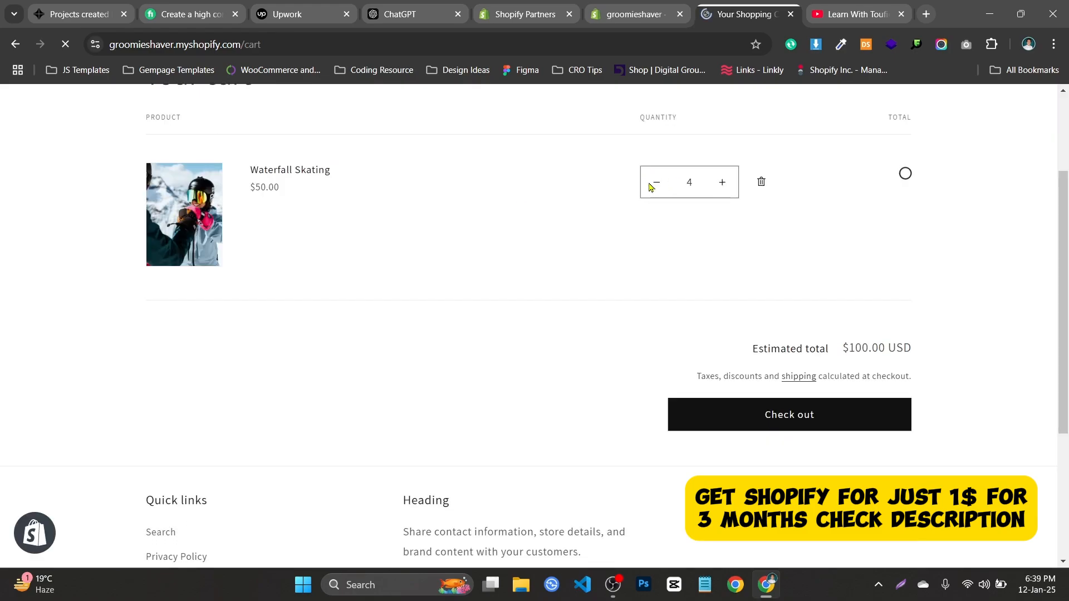
click(654, 185)
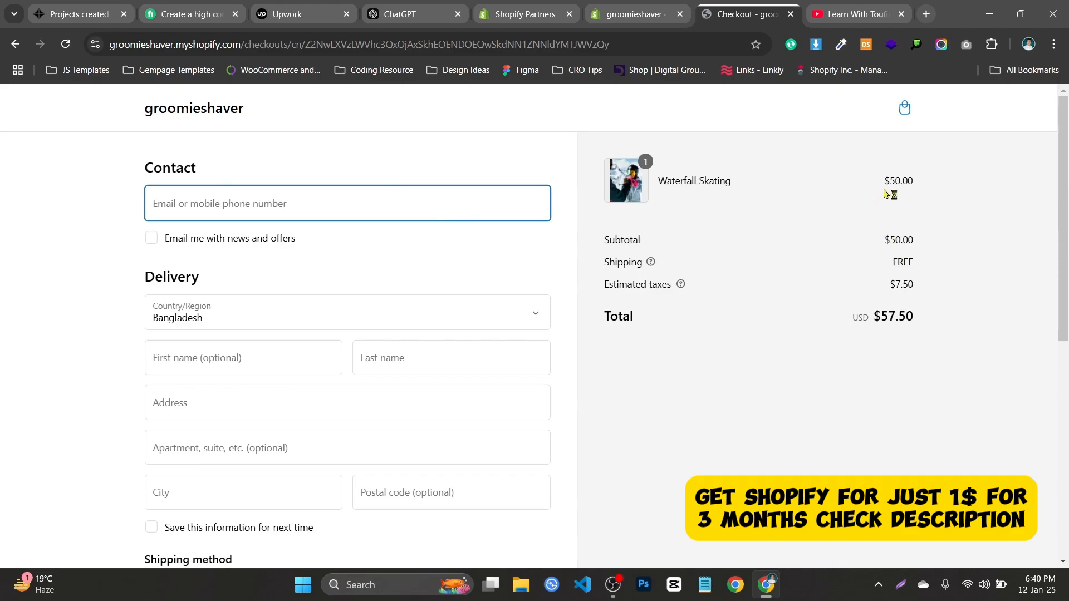
Highlight the FREE shipping charge in the checkout order summary.
drag(856, 260, 922, 260)
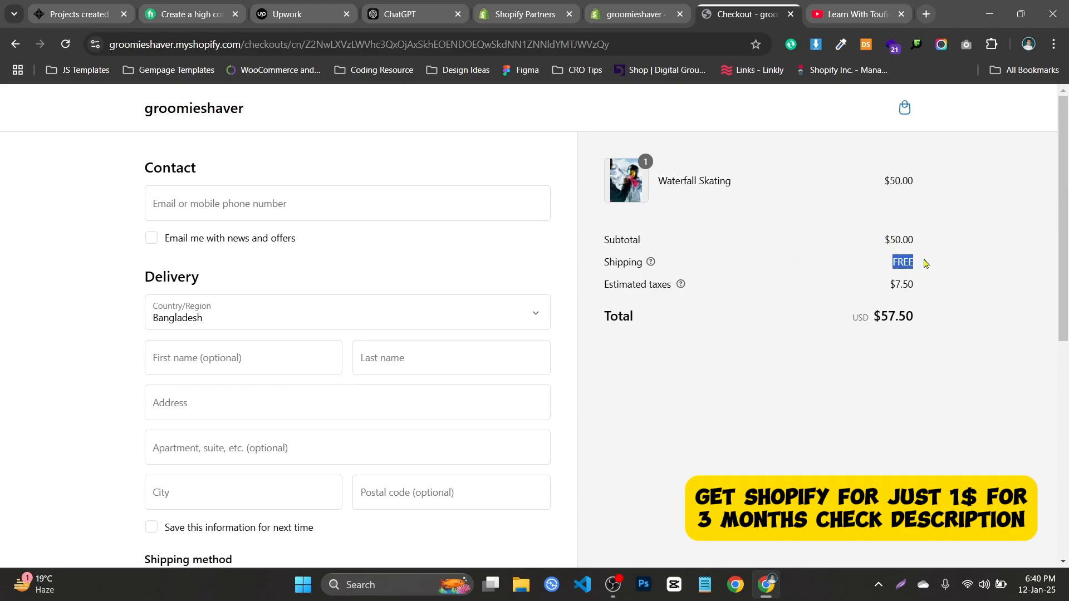
click(922, 260)
scroll(229, 356, down, 8)
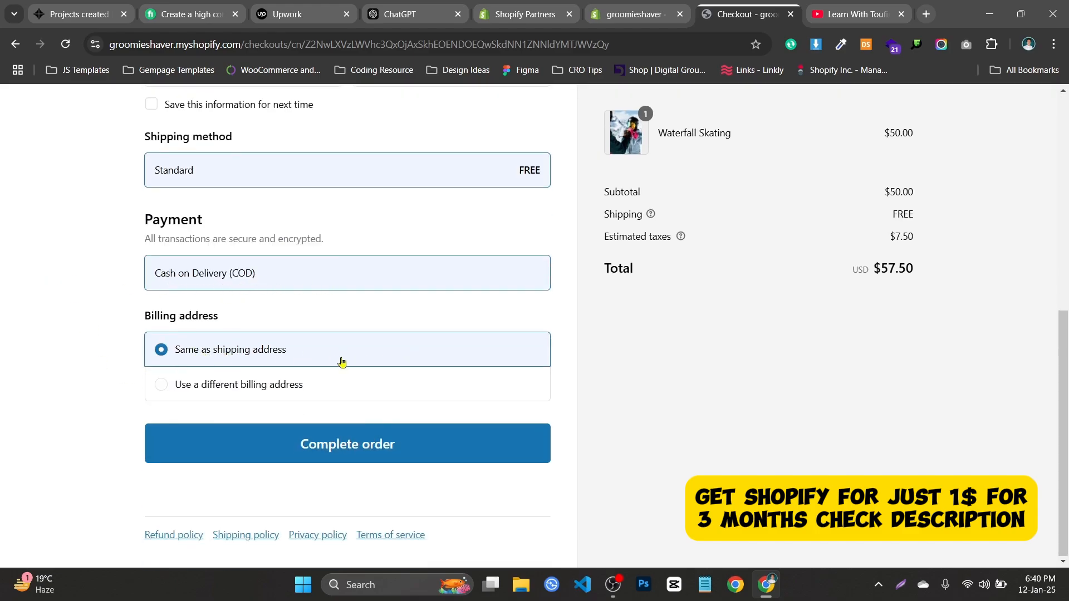
Choose a different billing address and start filling its fields, dismissing the autofill suggestions.
click(218, 386)
scroll(214, 379, down, 2)
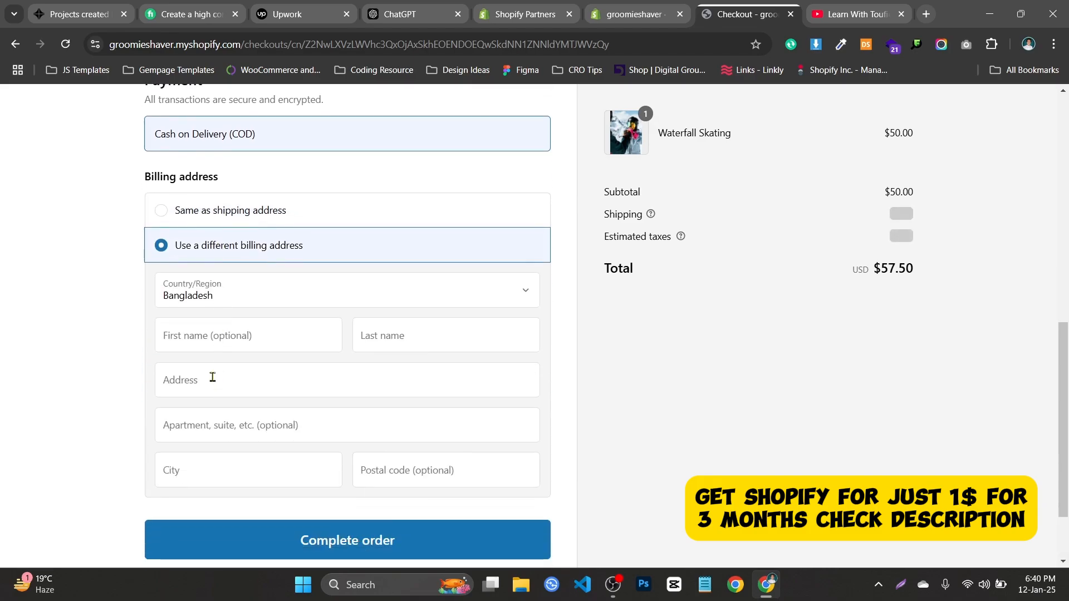
click(224, 332)
click(464, 374)
click(487, 344)
click(680, 372)
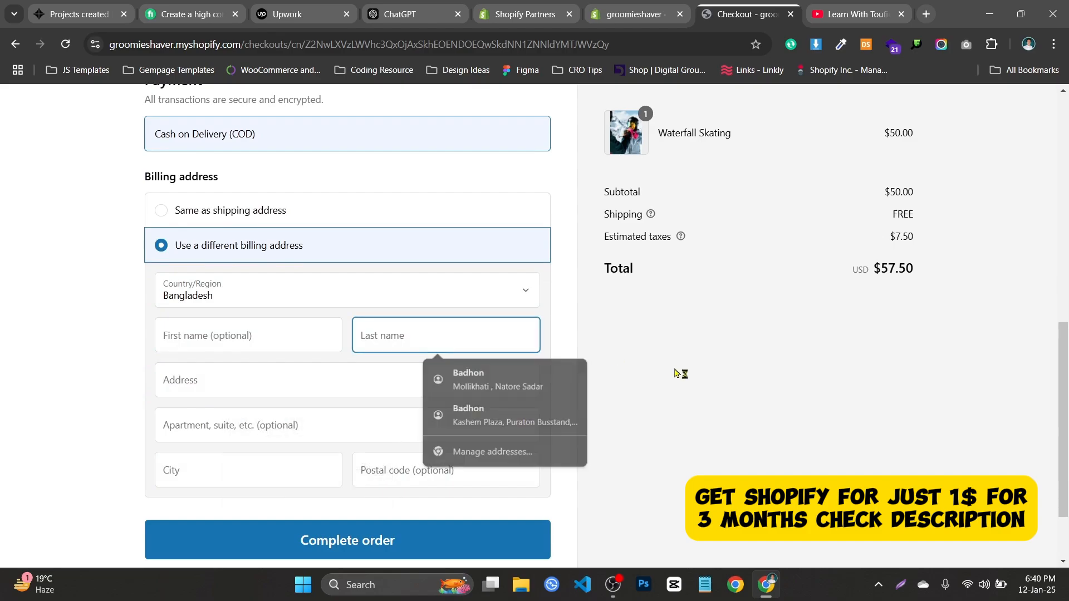
scroll(286, 319, up, 2)
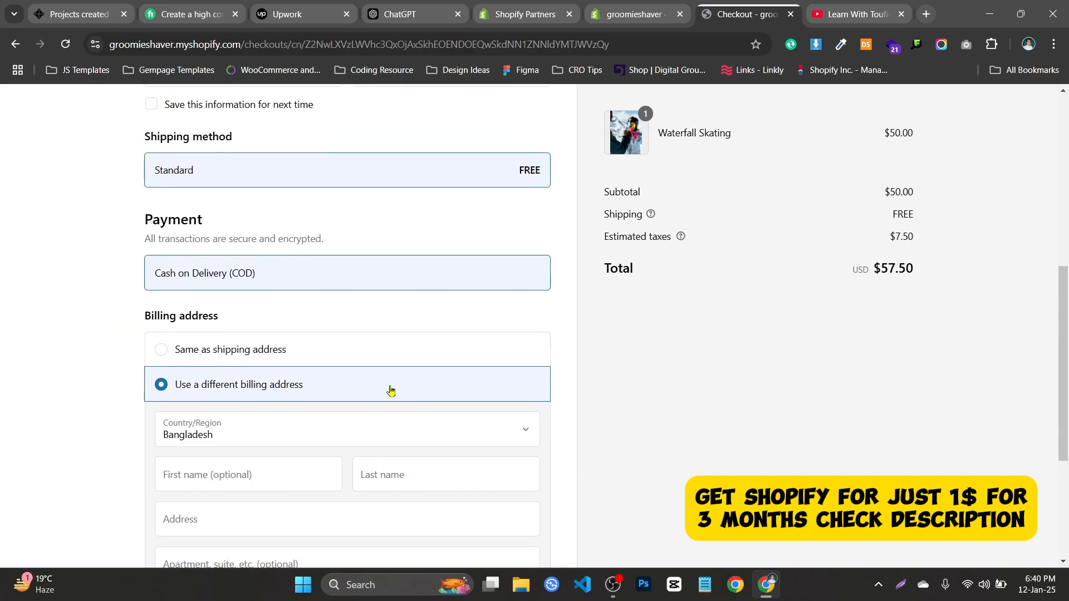
scroll(179, 346, down, 1)
scroll(200, 350, up, 1)
Switch billing to 'Same as shipping address' and review the rest of the checkout.
click(201, 351)
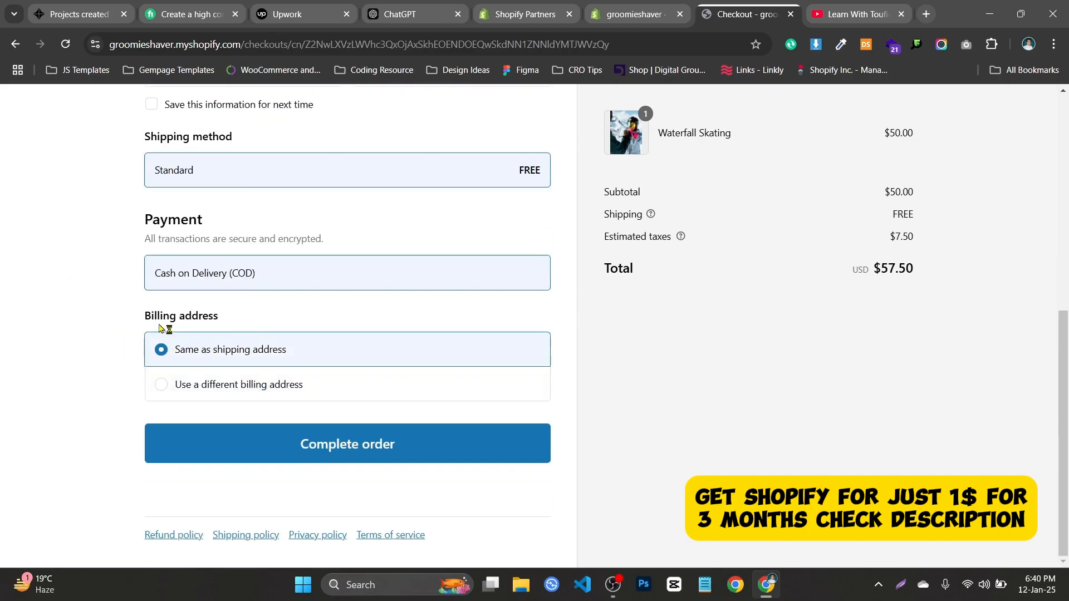
scroll(212, 358, up, 4)
scroll(529, 315, down, 4)
scroll(299, 280, up, 1)
scroll(299, 281, down, 1)
scroll(250, 303, up, 7)
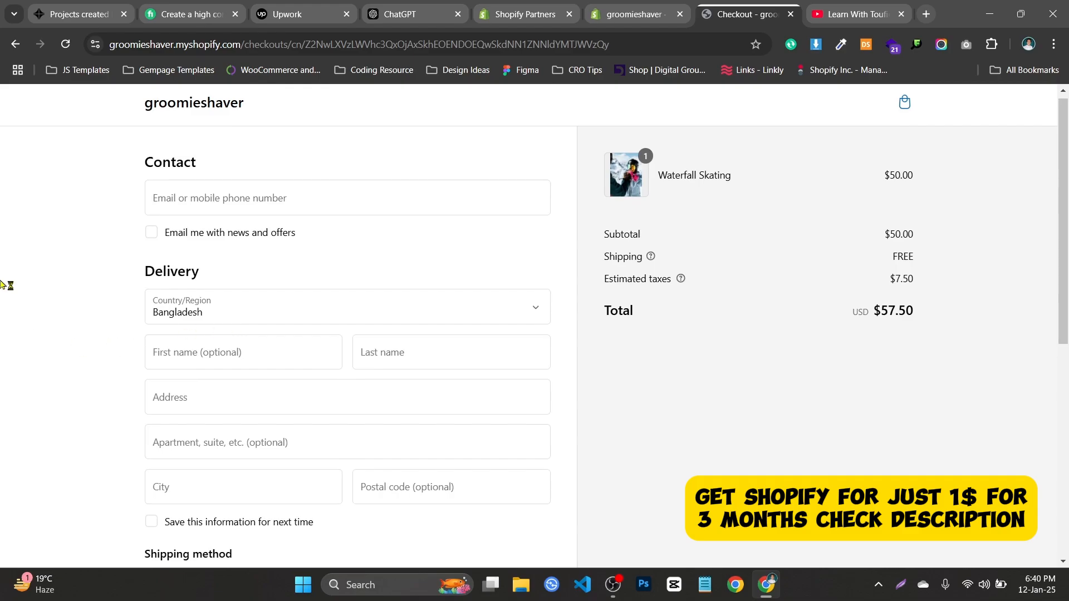
scroll(102, 289, down, 1)
scroll(102, 288, down, 3)
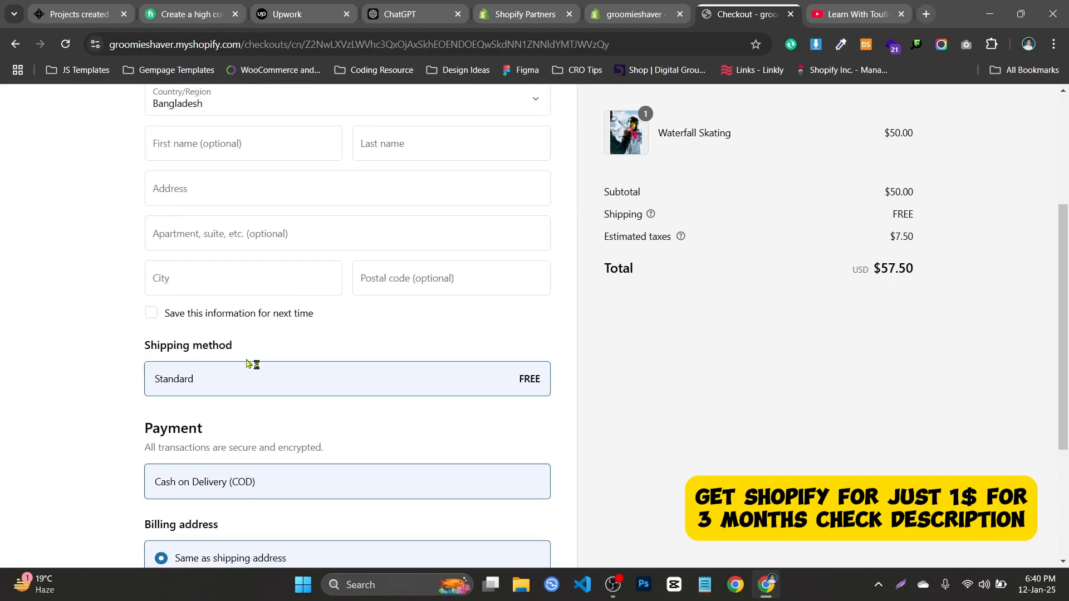
scroll(231, 283, down, 3)
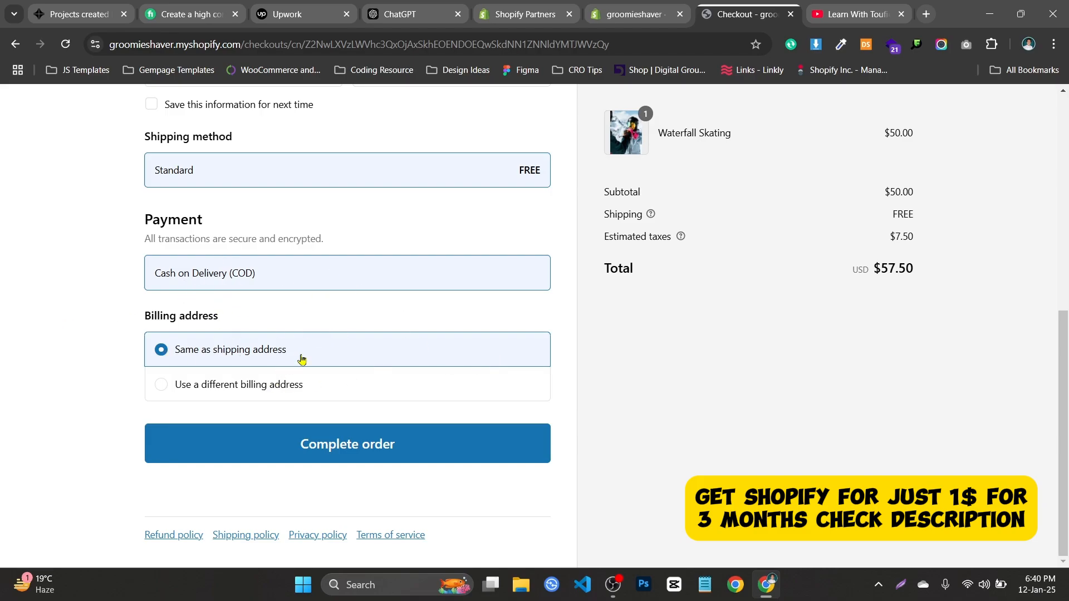
scroll(302, 360, up, 8)
scroll(301, 356, down, 8)
scroll(396, 350, up, 1)
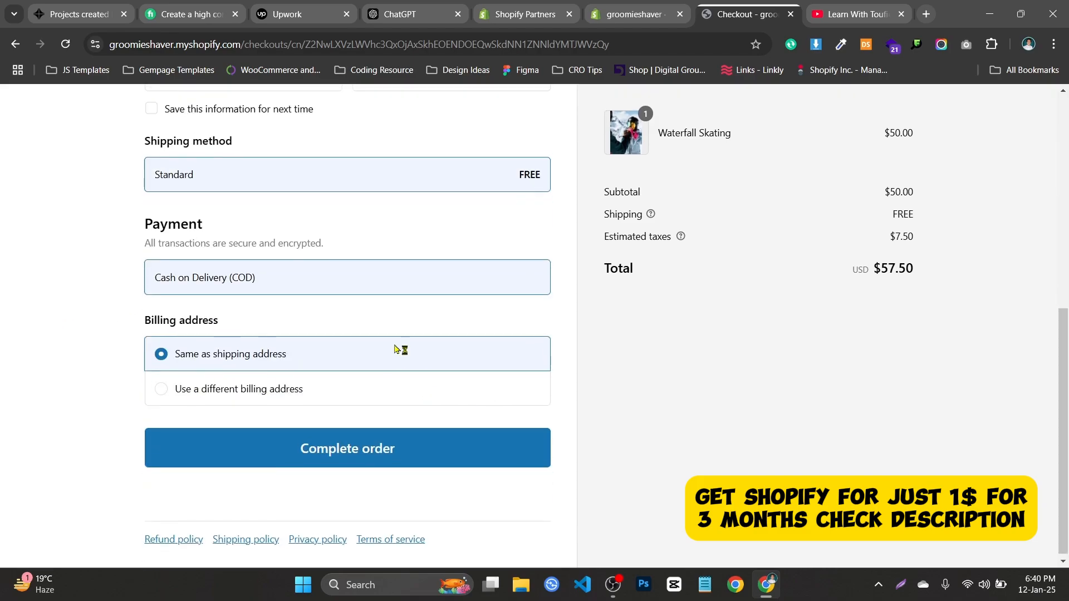
scroll(396, 350, up, 8)
Close the checkout, open the live storefront from Themes, and select its groomieshaver.myshopify.com address.
click(791, 13)
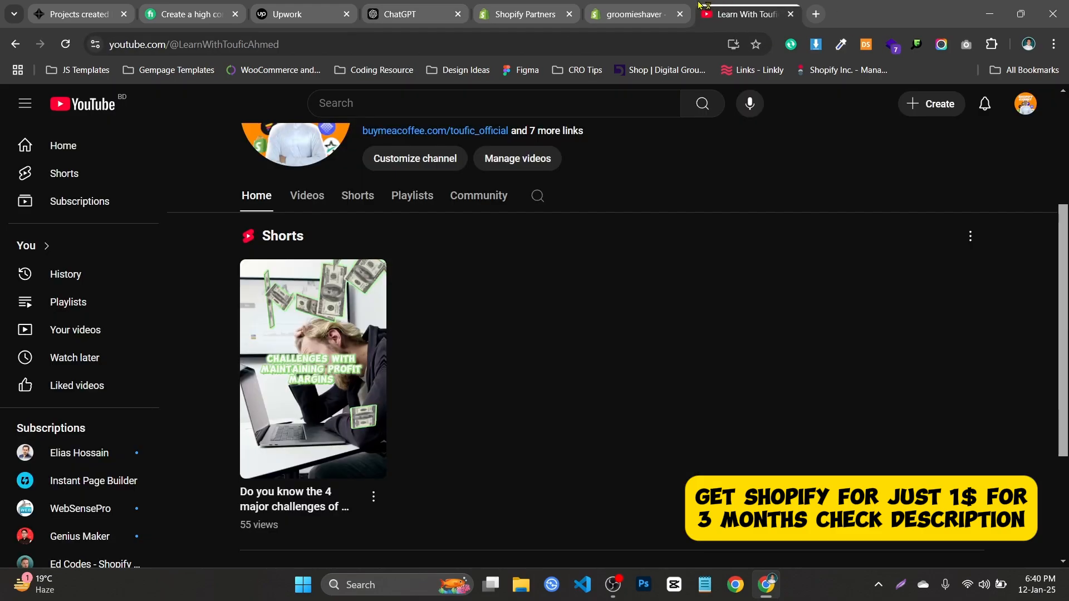
click(645, 14)
click(149, 324)
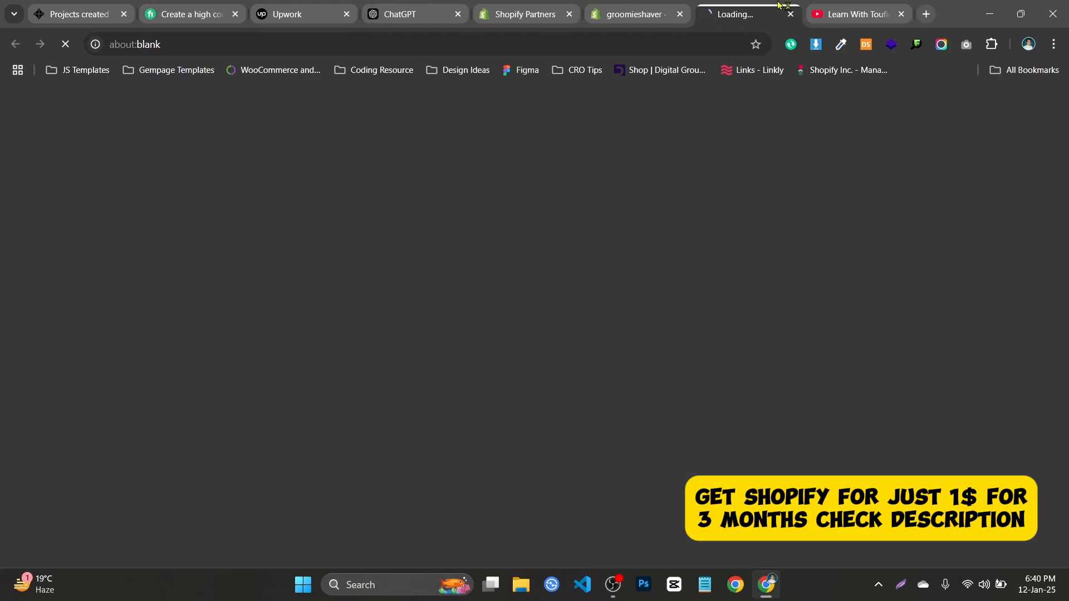
click(552, 39)
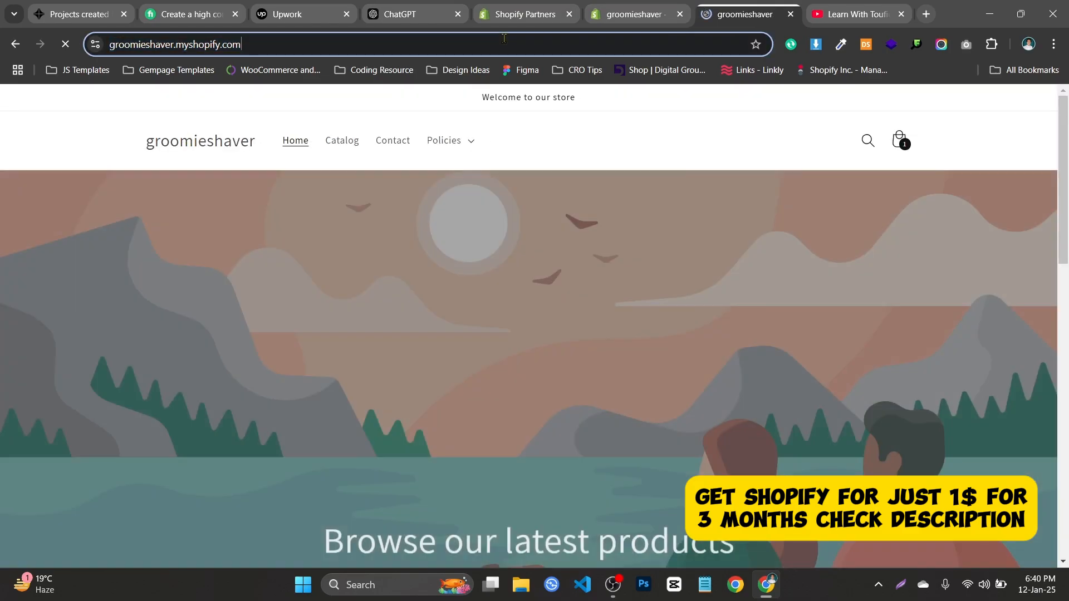
click(498, 38)
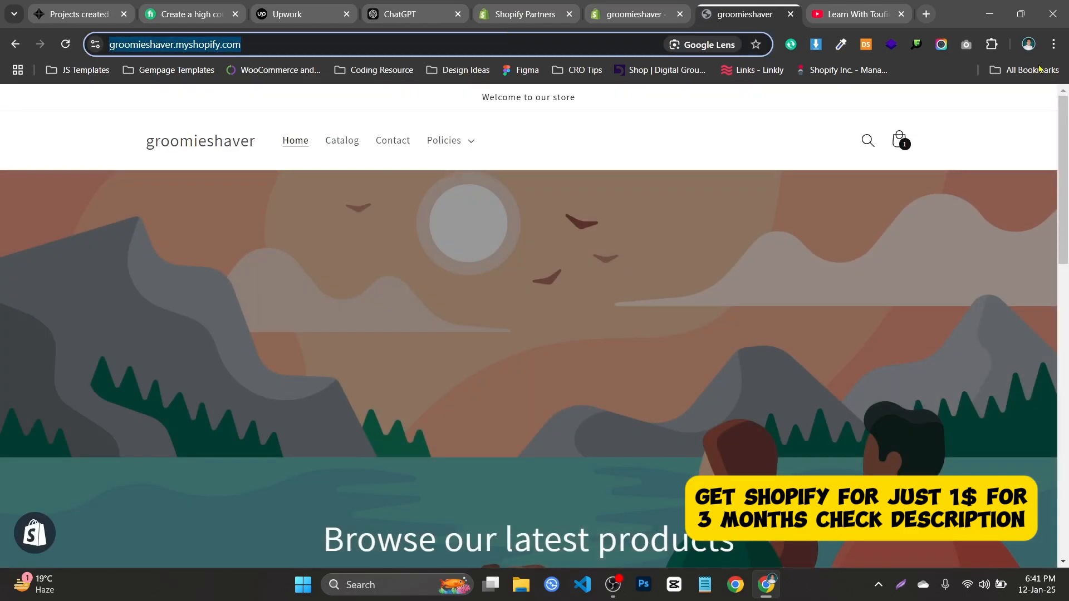
Open a new Chrome window under another browser profile.
click(1052, 45)
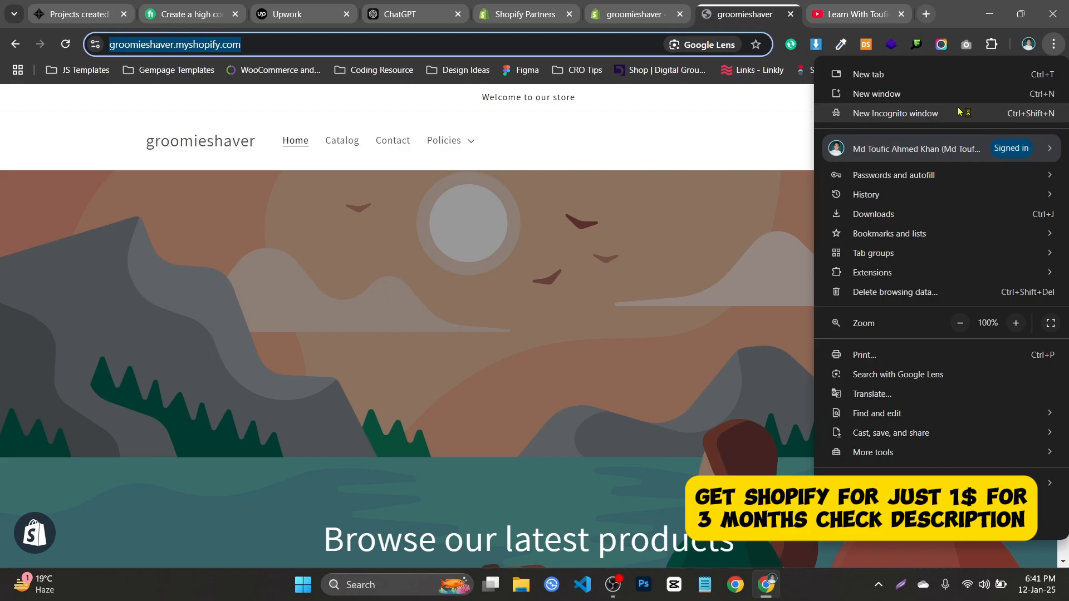
click(1028, 45)
click(906, 373)
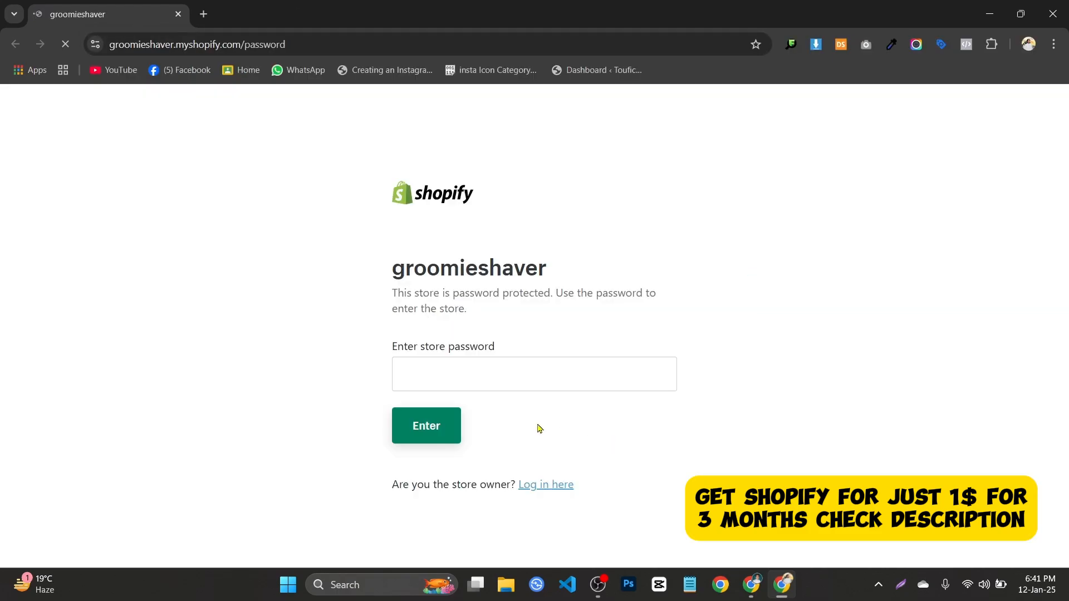
Enter the store password to get past the password-protected entry page.
click(488, 374)
key(Return)
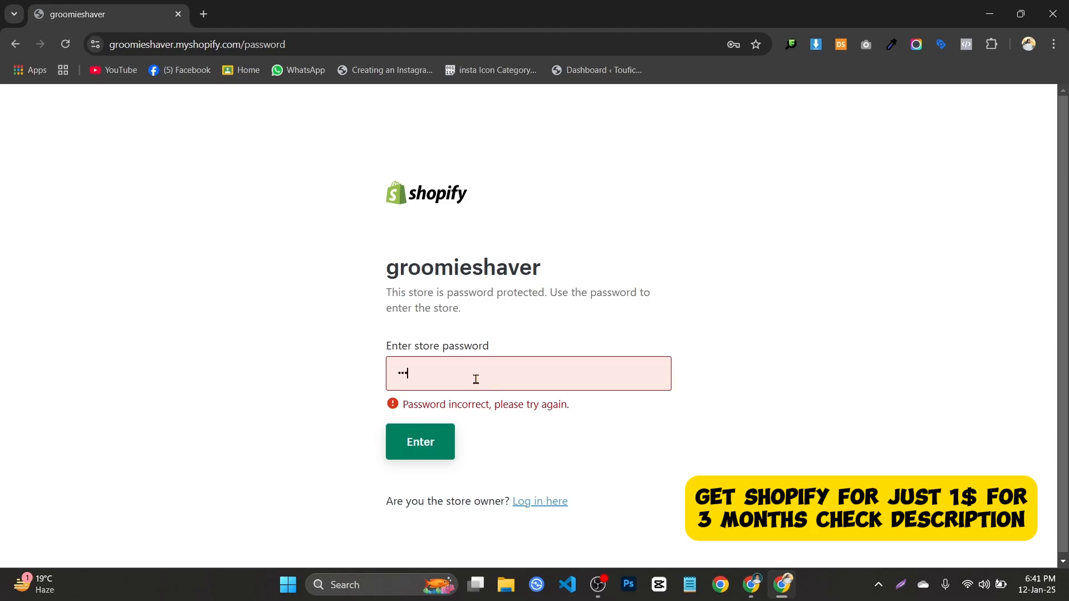
key(Return)
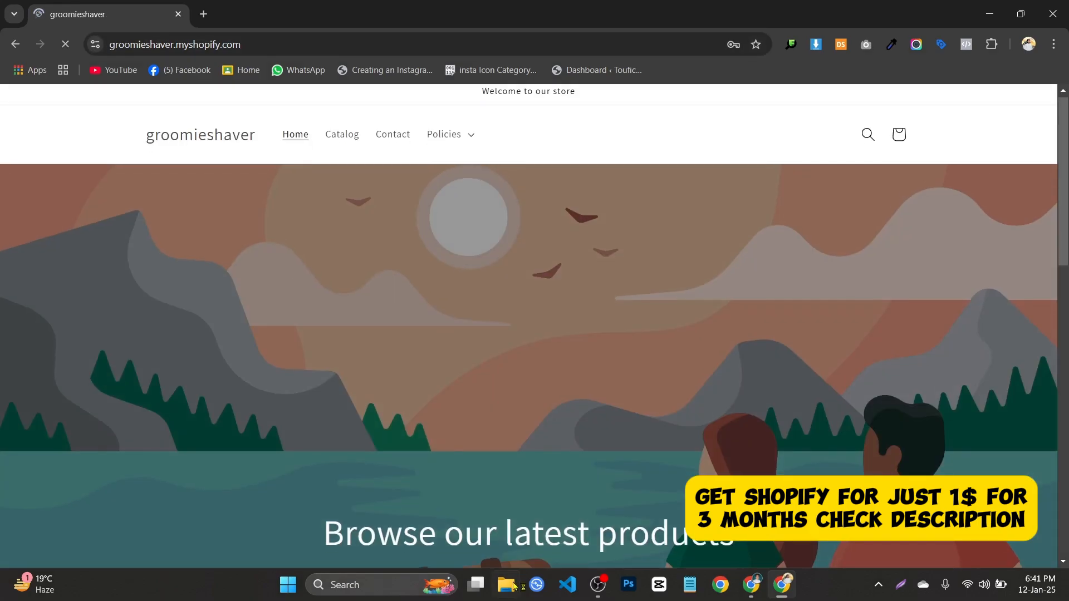
Buy Waterfall Skating directly with Buy it now from Featured products.
scroll(250, 448, down, 10)
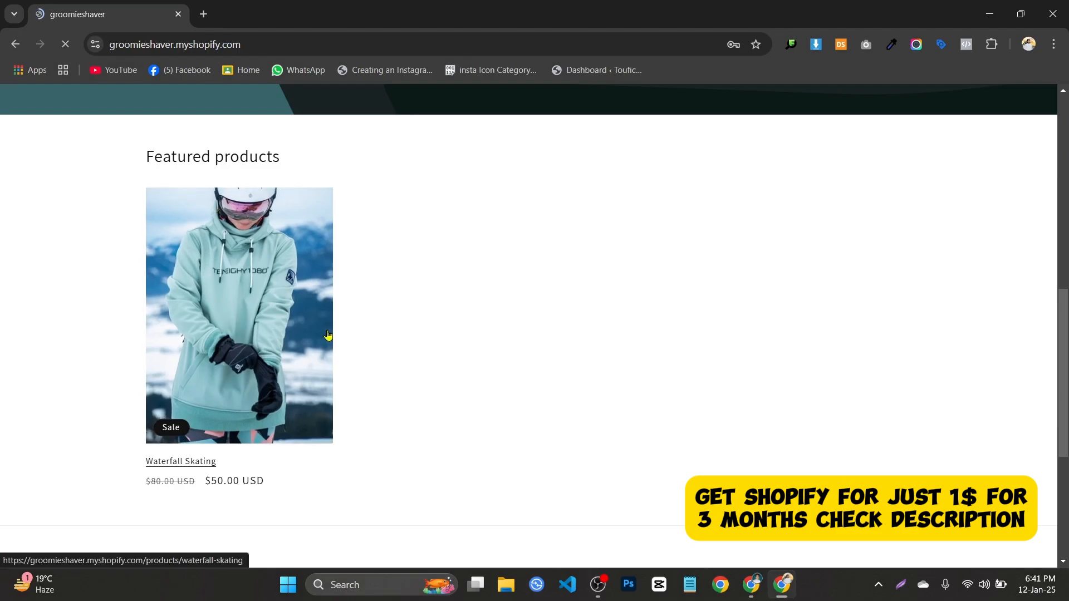
click(328, 335)
click(872, 377)
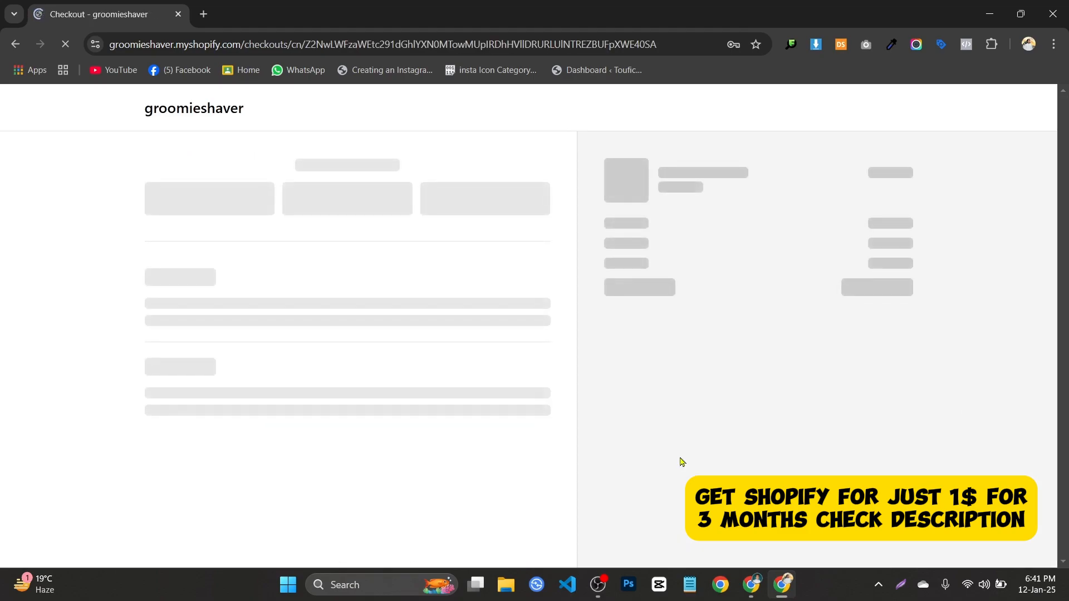
Decline Chrome's offer to save the store password while on the checkout form.
scroll(176, 329, down, 3)
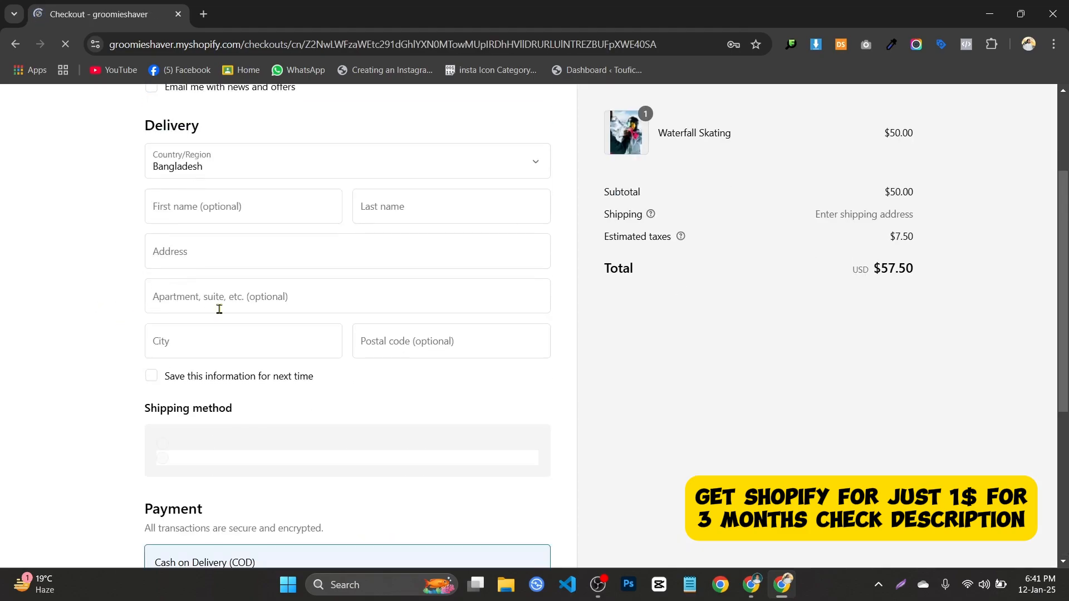
scroll(219, 309, up, 3)
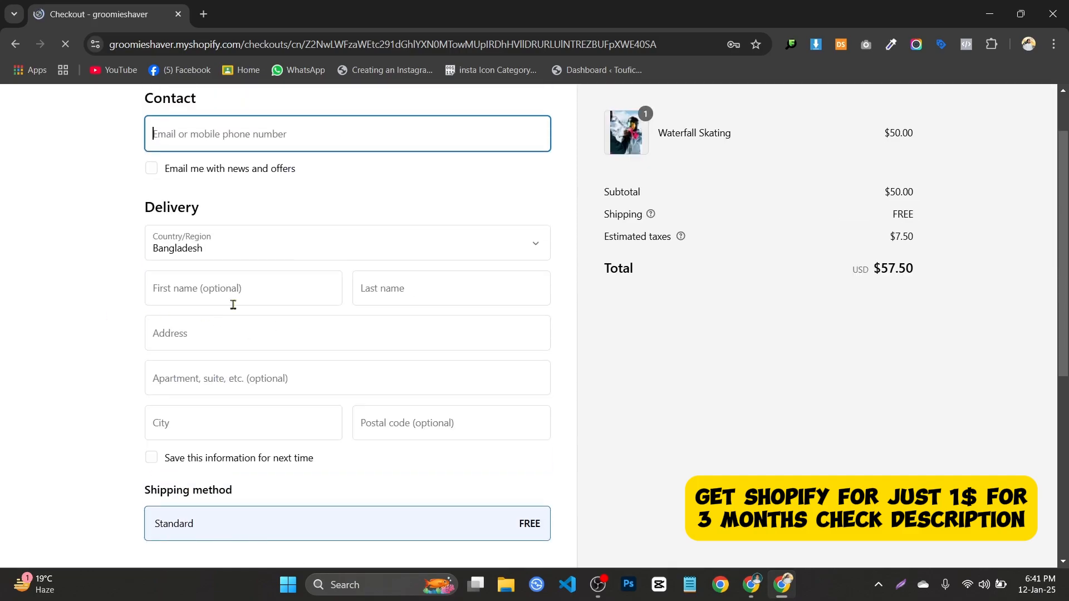
click(279, 293)
click(726, 254)
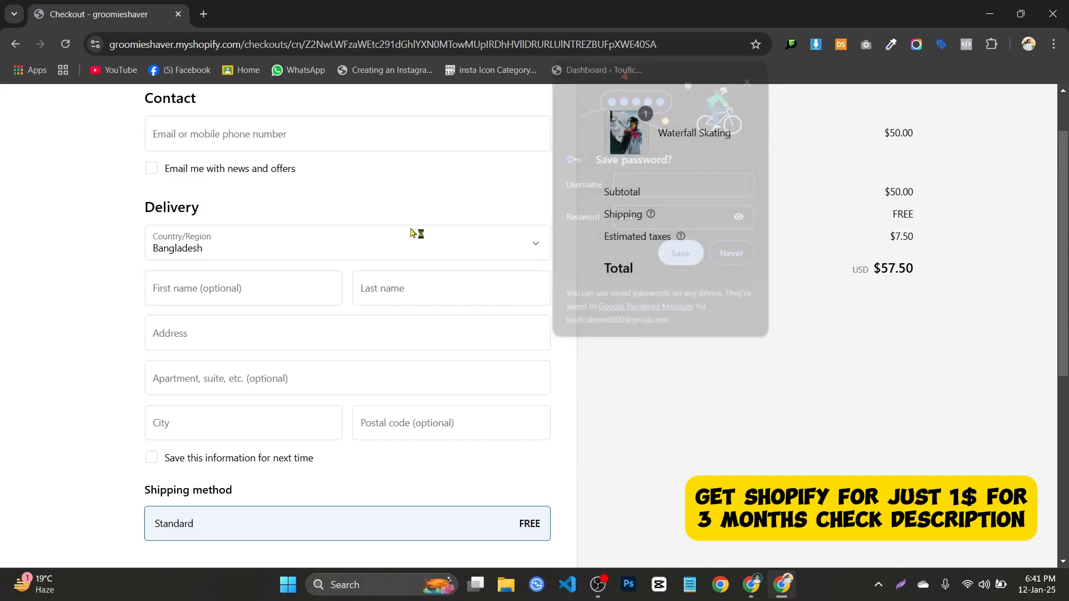
Look over the $57.50 checkout without filling it, then return to the original browser window.
scroll(411, 233, down, 5)
scroll(628, 397, up, 4)
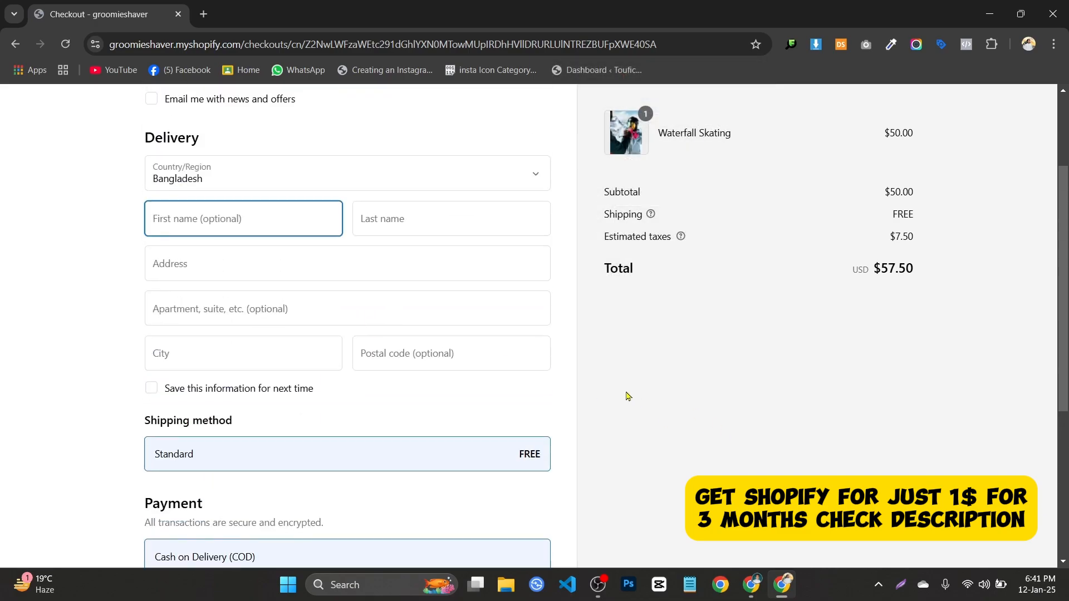
click(293, 250)
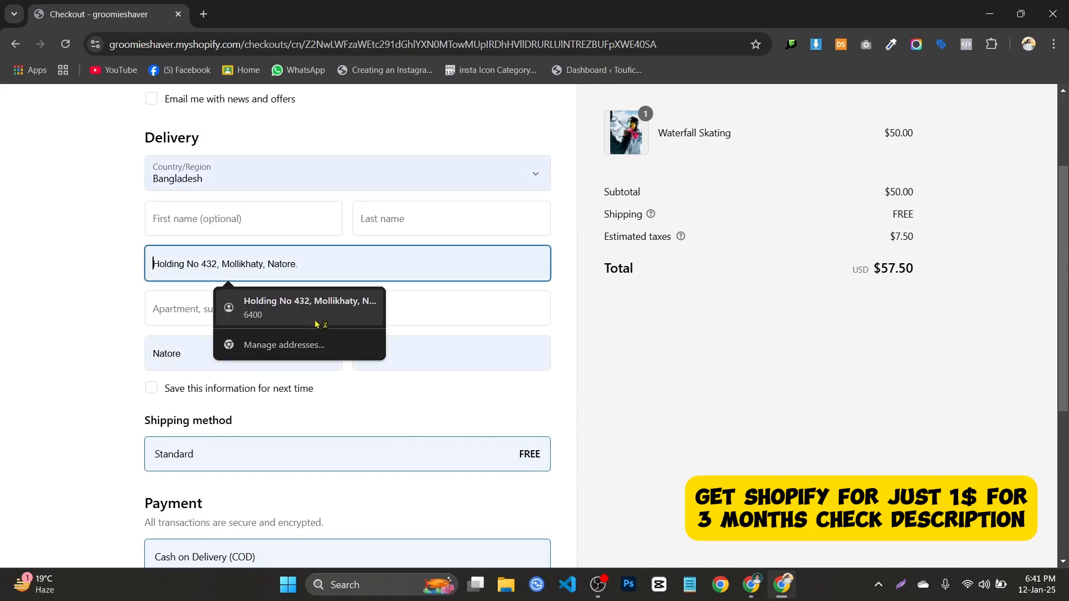
scroll(445, 315, down, 1)
scroll(501, 334, up, 4)
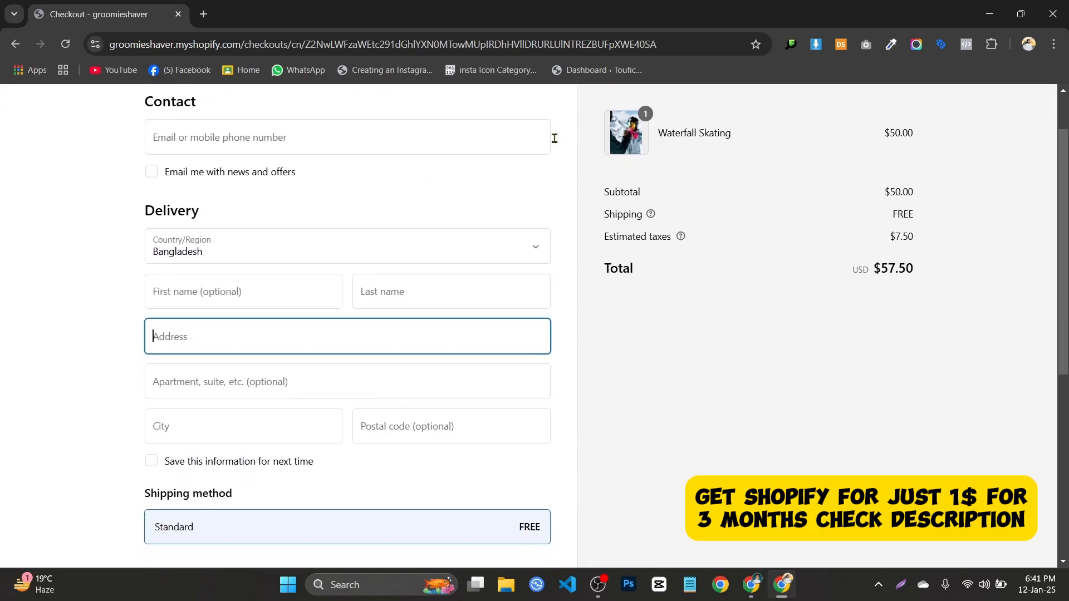
scroll(334, 239, down, 8)
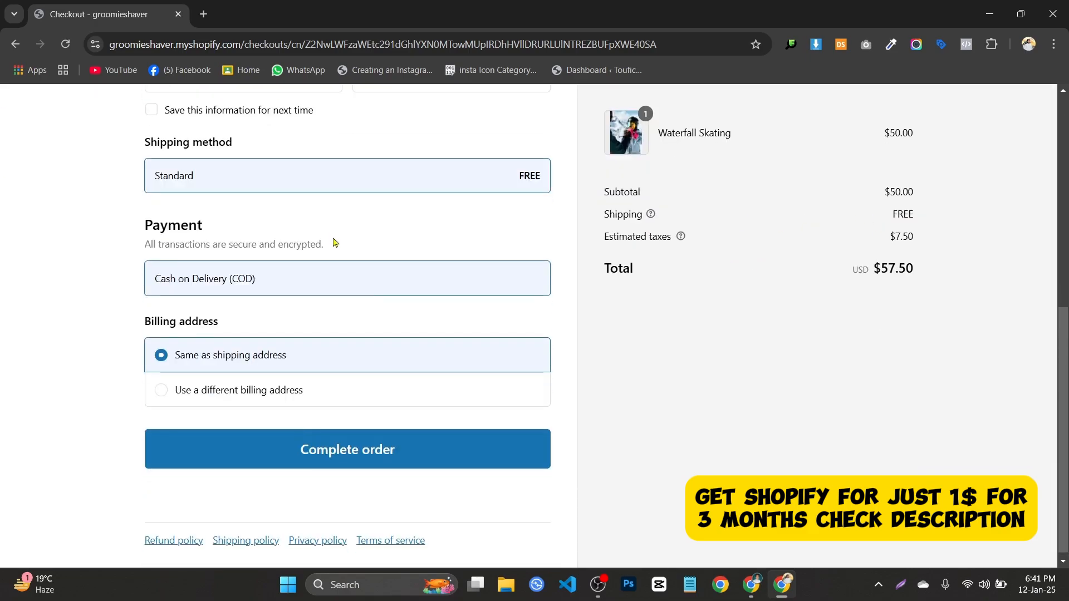
scroll(241, 336, up, 4)
scroll(231, 329, down, 4)
scroll(178, 330, up, 4)
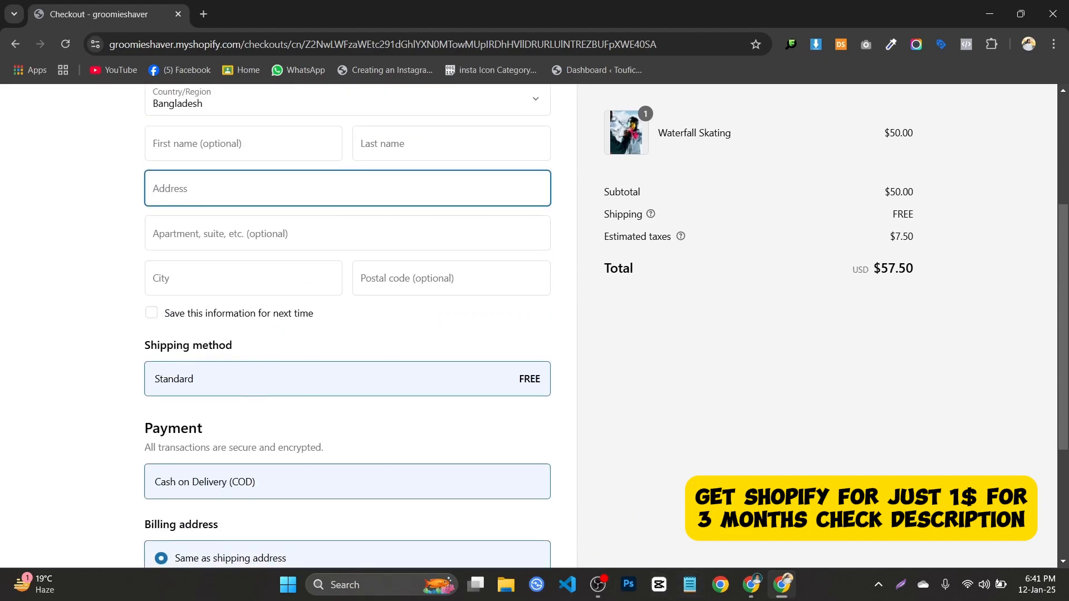
click(751, 585)
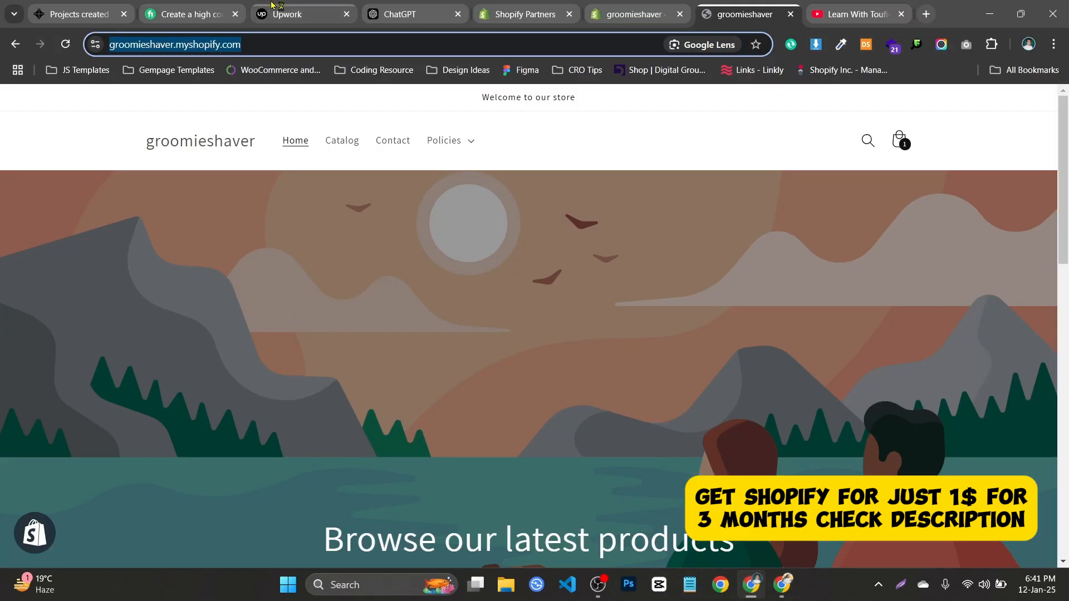
Open Settings > Payments in the groomieshaver admin, which notes development stores process only test payments.
click(619, 6)
click(523, 14)
click(635, 14)
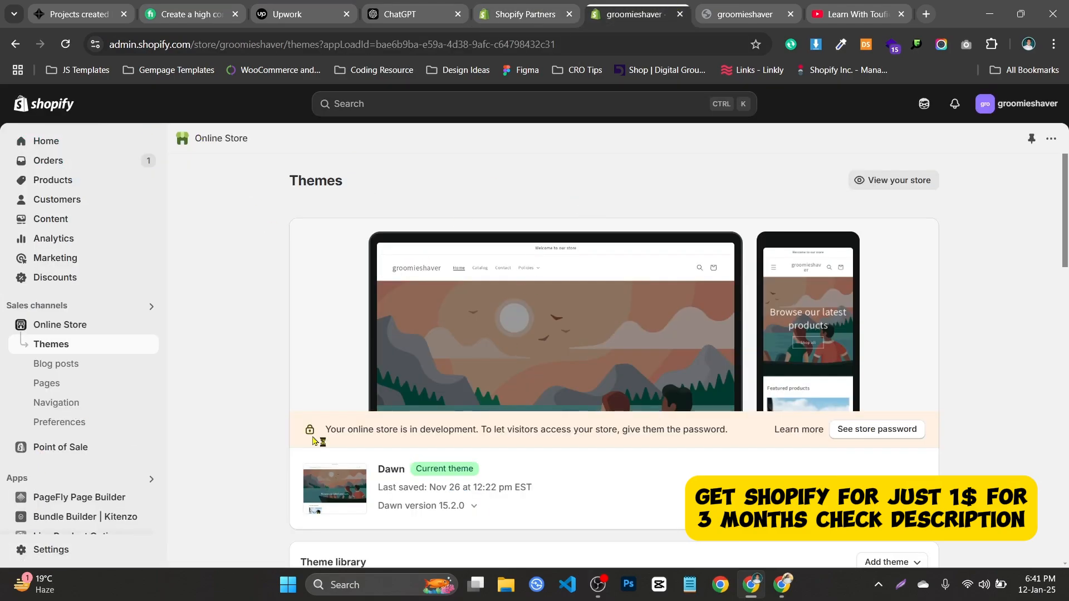
click(79, 551)
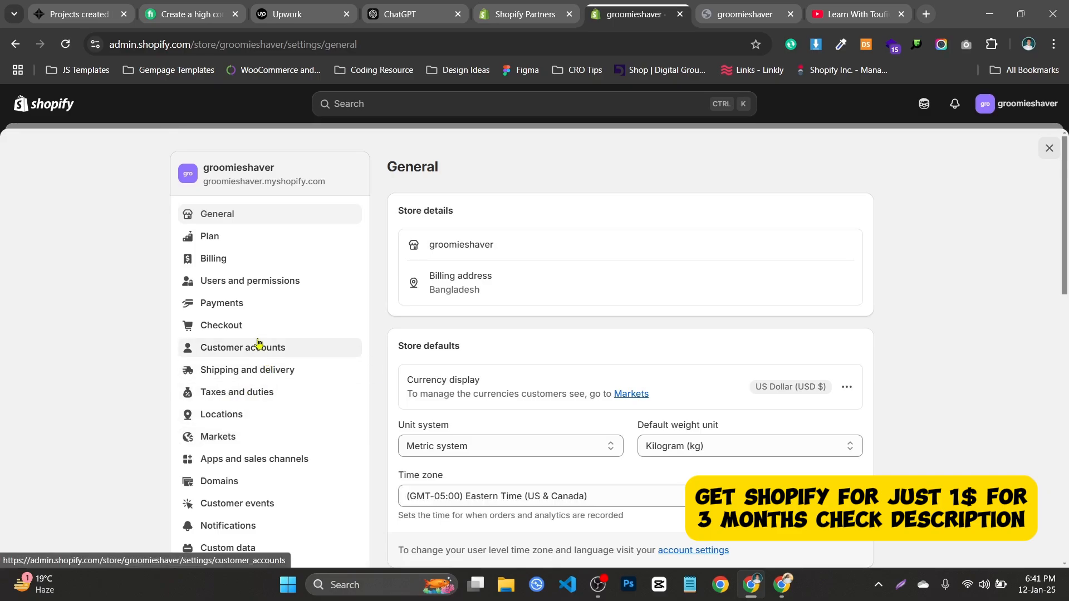
click(267, 309)
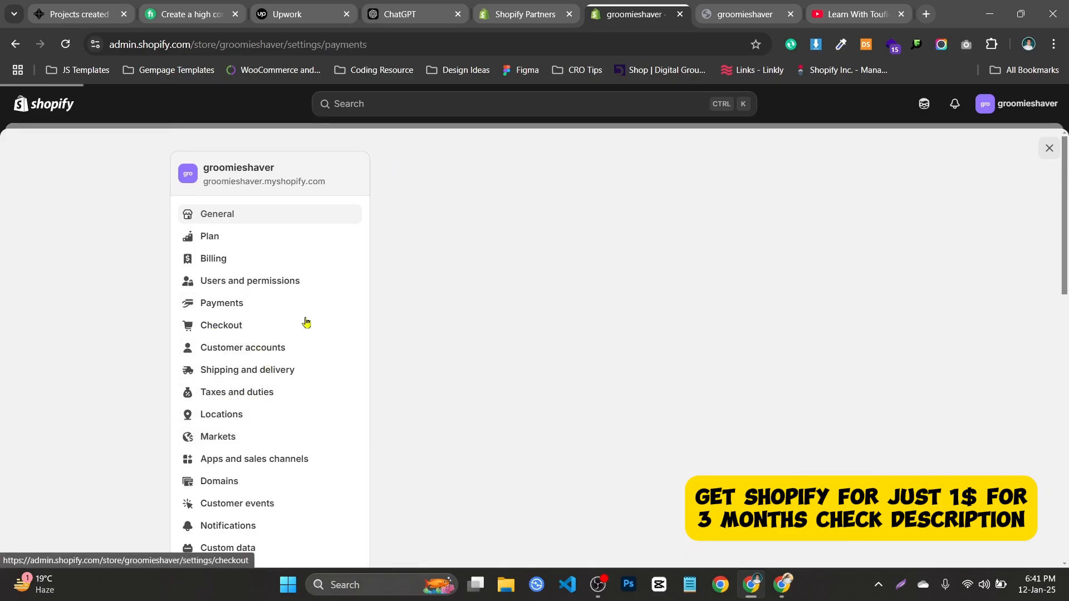
scroll(730, 364, down, 2)
scroll(690, 345, up, 2)
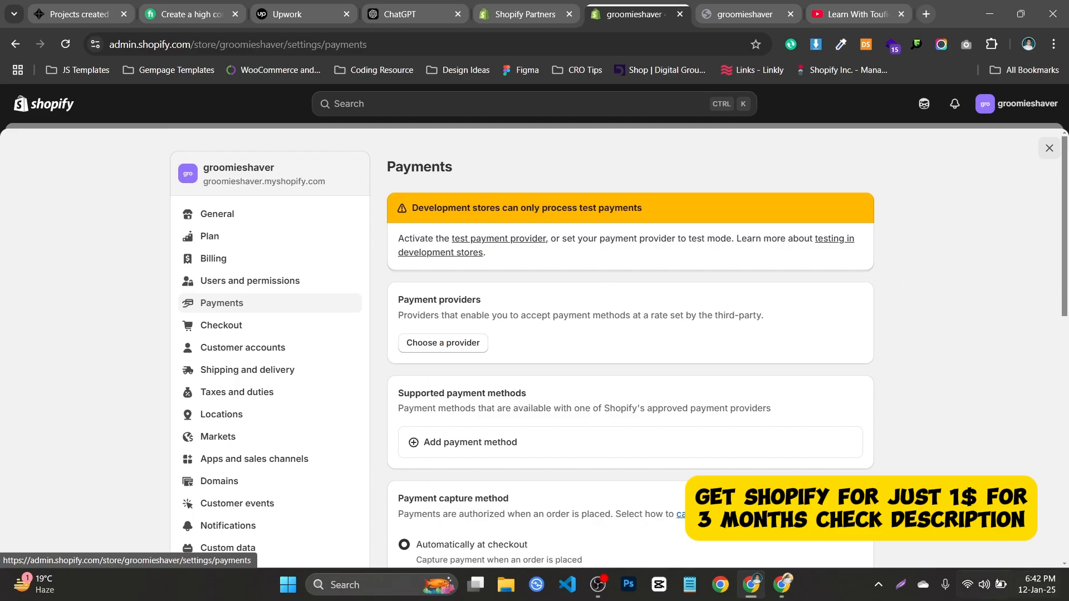
Deactivate the Cash on Delivery (COD) manual payment method and confirm the deactivation.
scroll(527, 239, down, 5)
scroll(487, 252, up, 2)
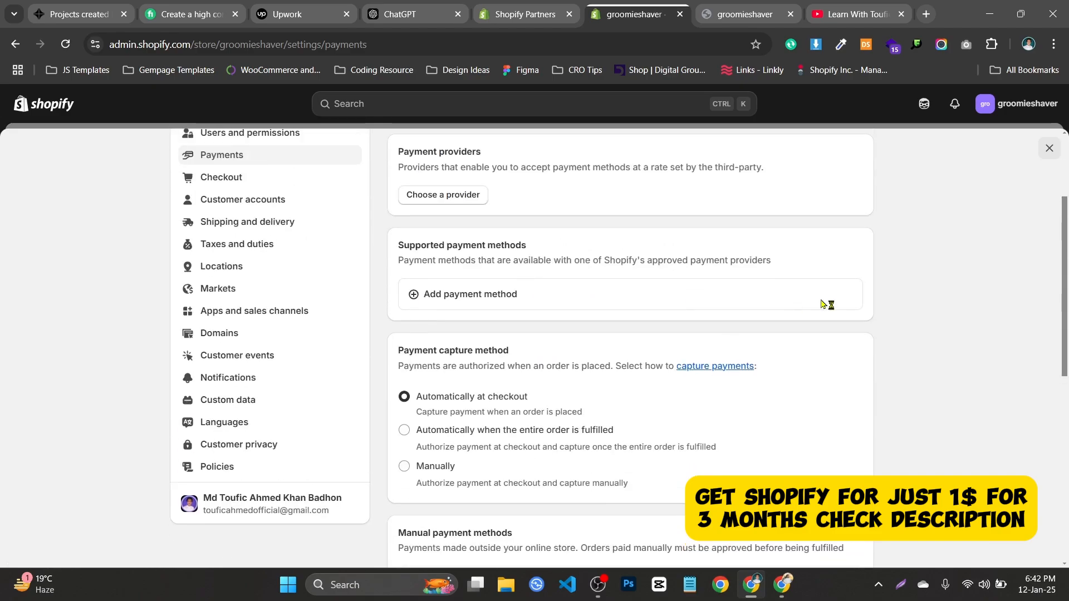
drag(421, 259, 618, 263)
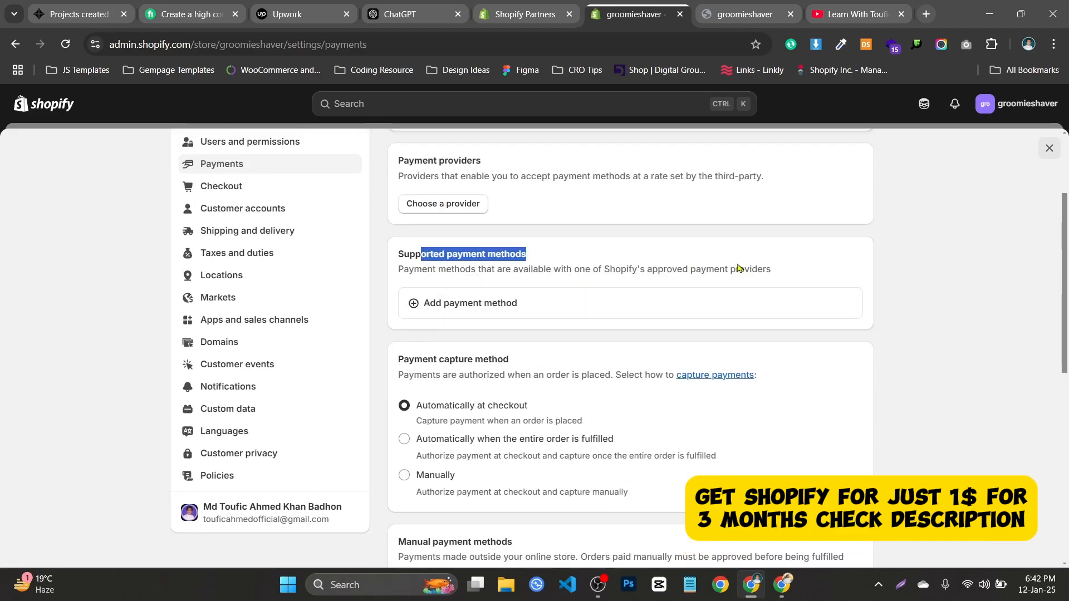
scroll(735, 269, up, 3)
scroll(781, 339, down, 6)
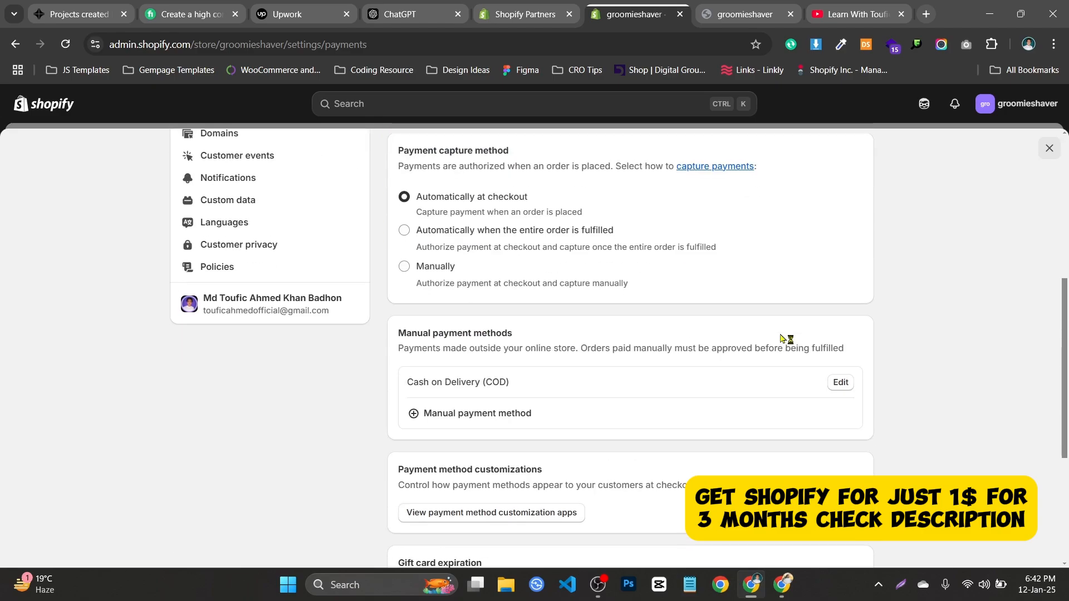
scroll(941, 322, up, 1)
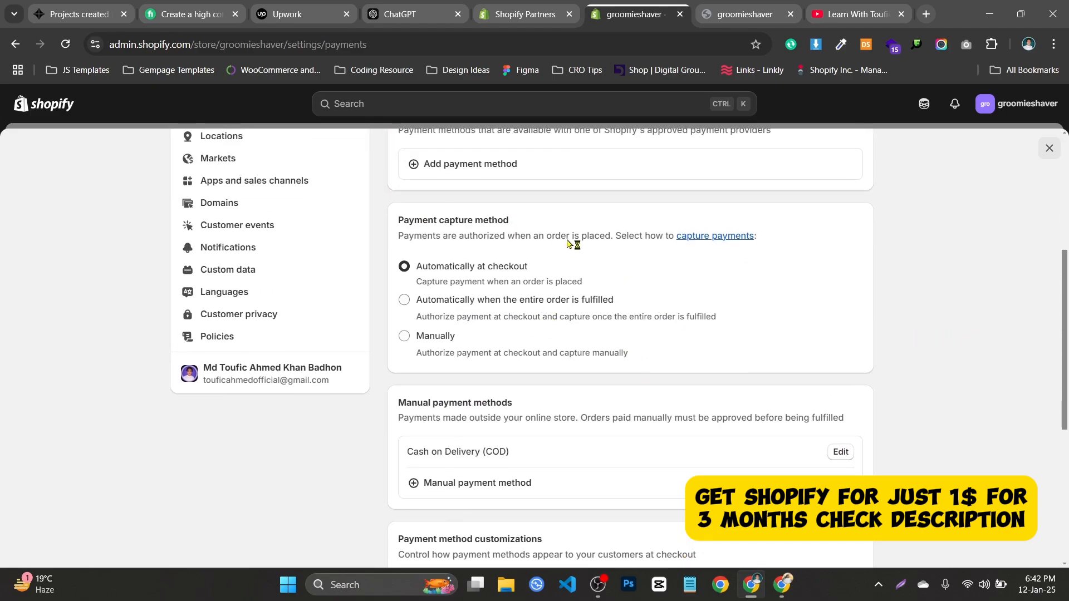
scroll(556, 251, down, 3)
scroll(535, 334, down, 2)
scroll(554, 361, up, 3)
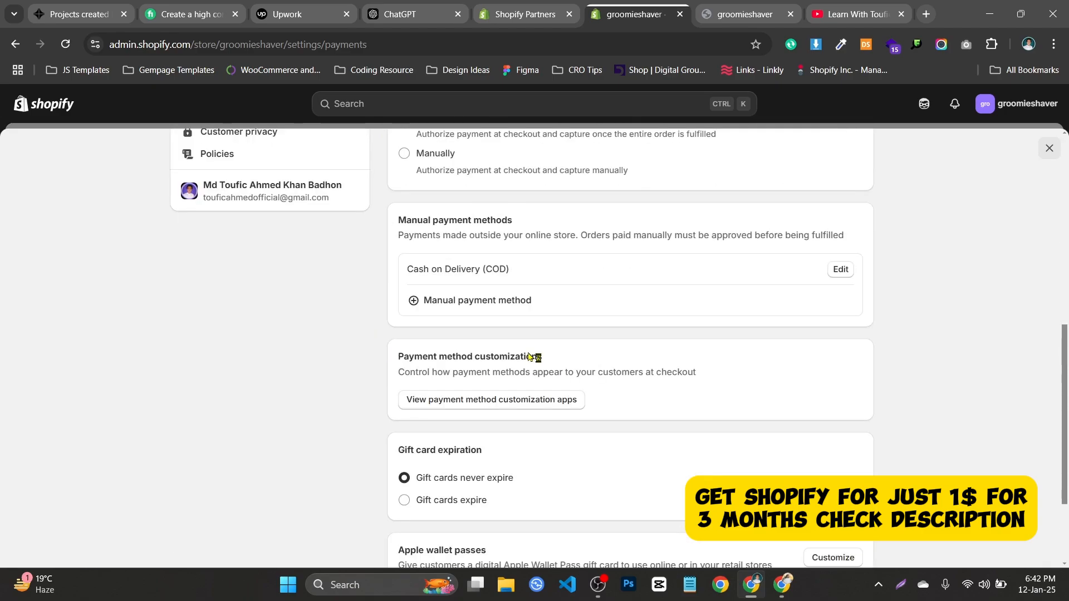
click(838, 273)
click(461, 454)
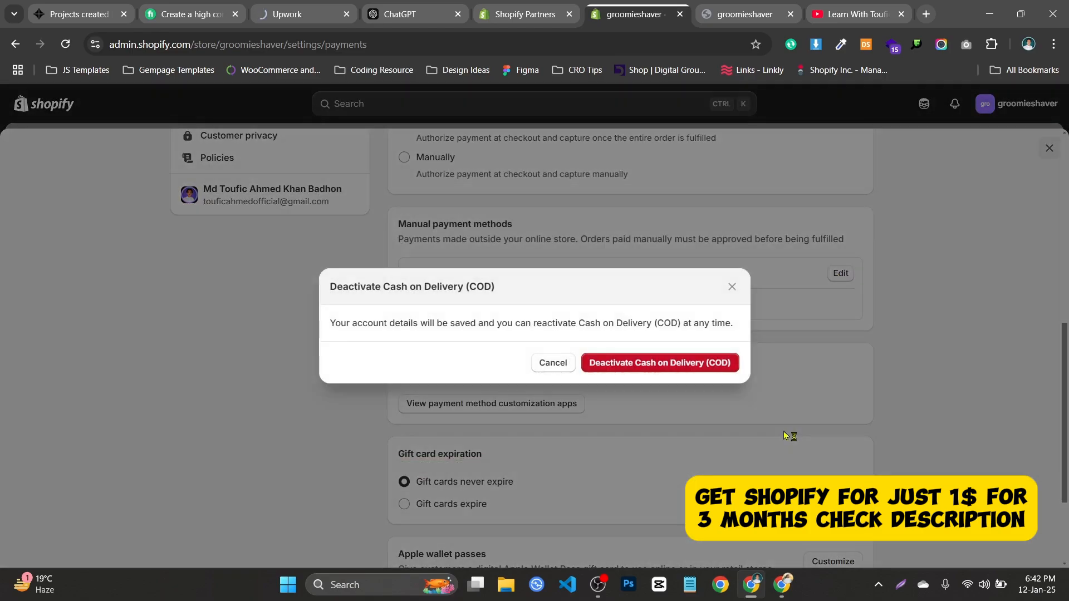
click(684, 364)
Open the list of third-party payment providers.
scroll(817, 256, up, 8)
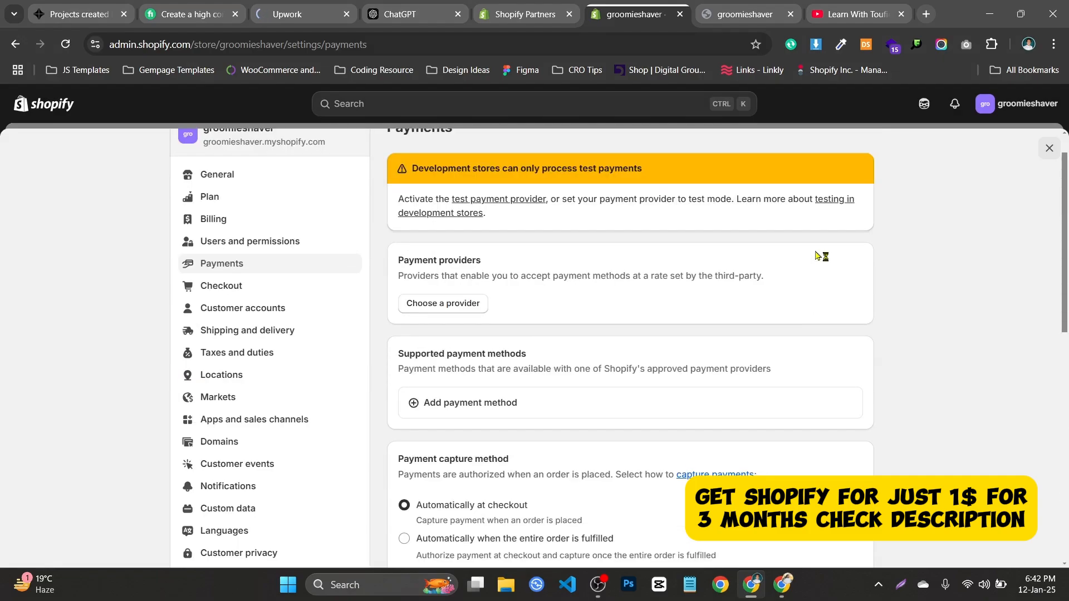
scroll(531, 267, down, 2)
scroll(478, 245, up, 2)
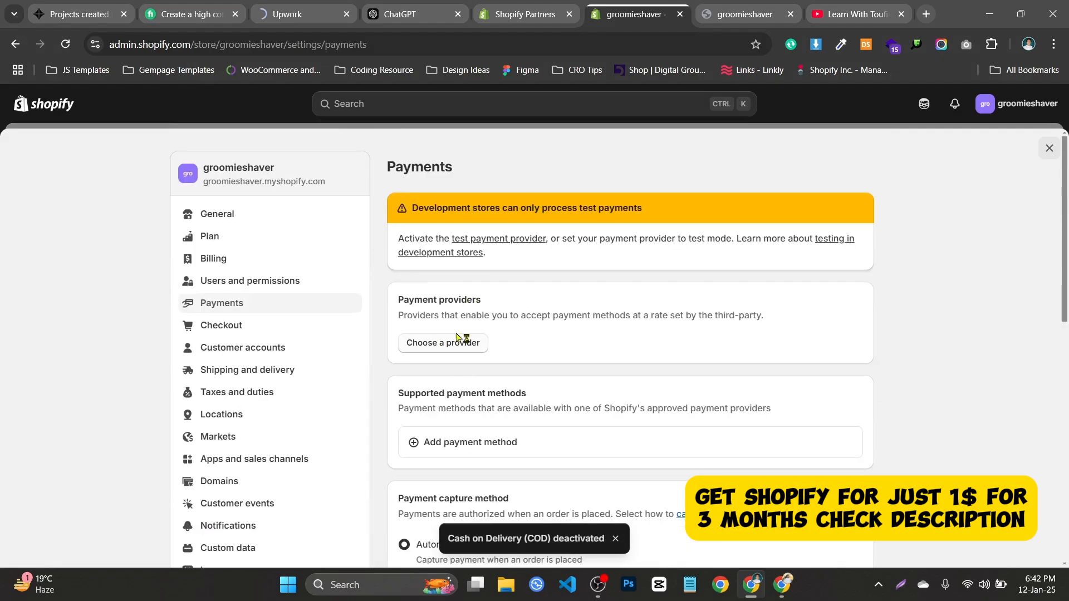
drag(466, 340, 456, 342)
click(456, 342)
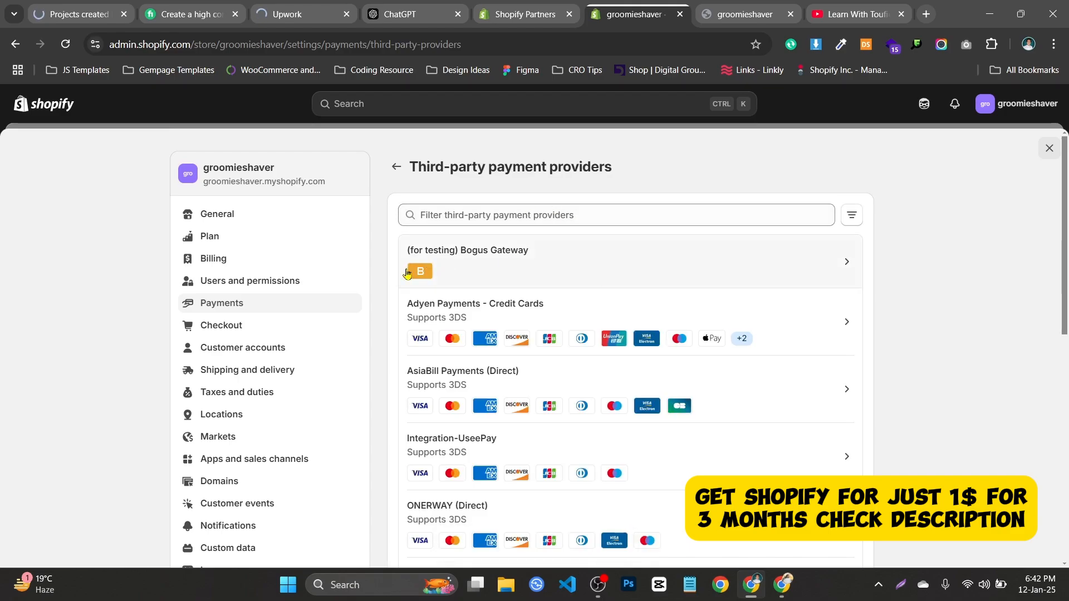
Take a screenshot of the provider list with the Bogus Gateway row boxed in red.
key(Print)
drag(0, 87, 1032, 354)
drag(393, 222, 872, 291)
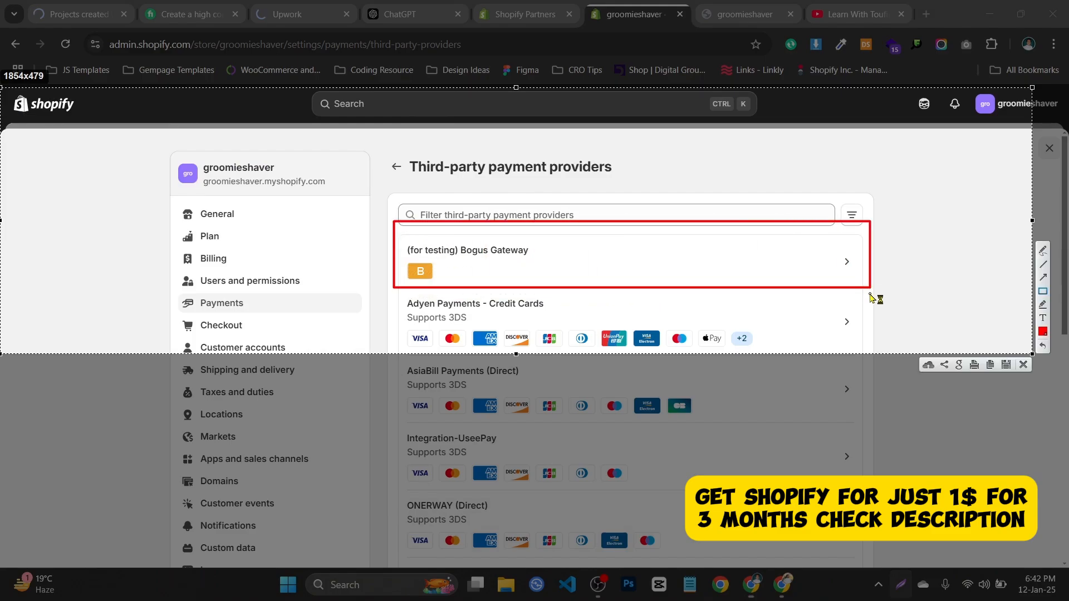
click(1023, 365)
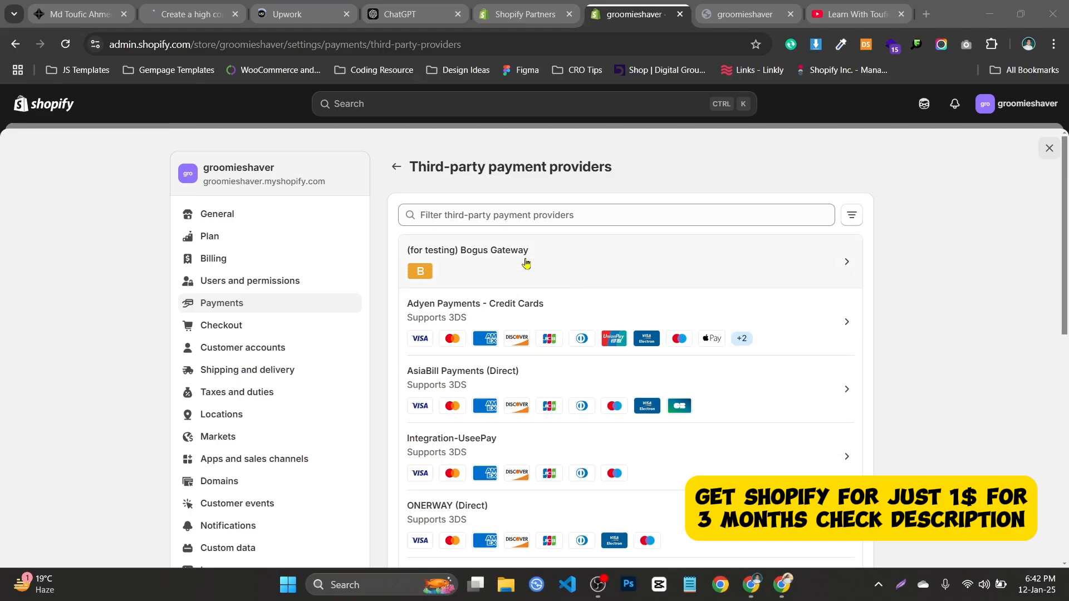
Open the (for testing) Bogus Gateway provider page.
scroll(346, 217, up, 8)
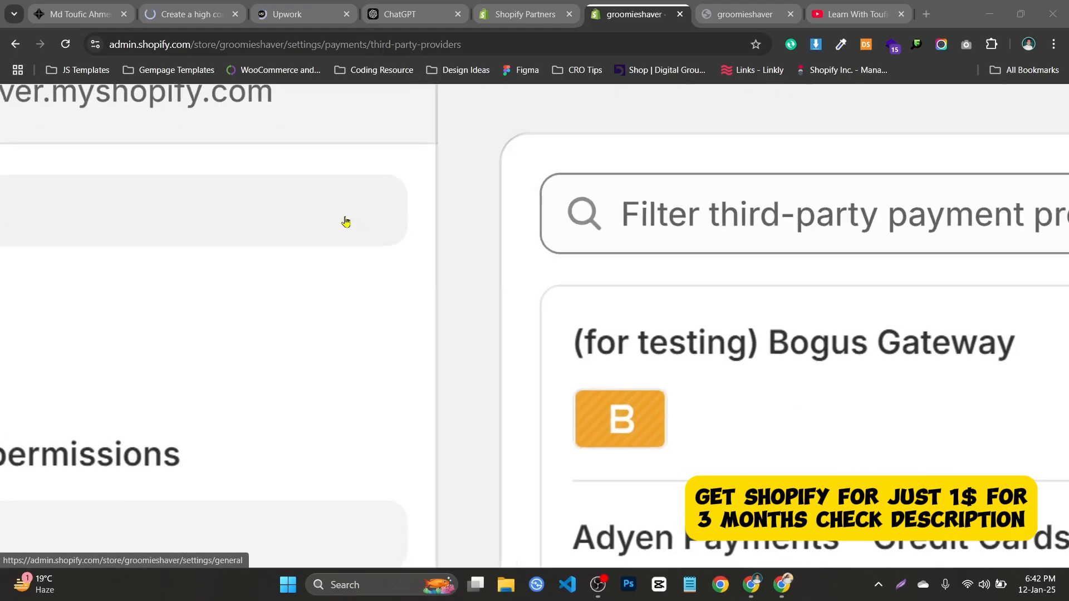
scroll(676, 339, right, 6)
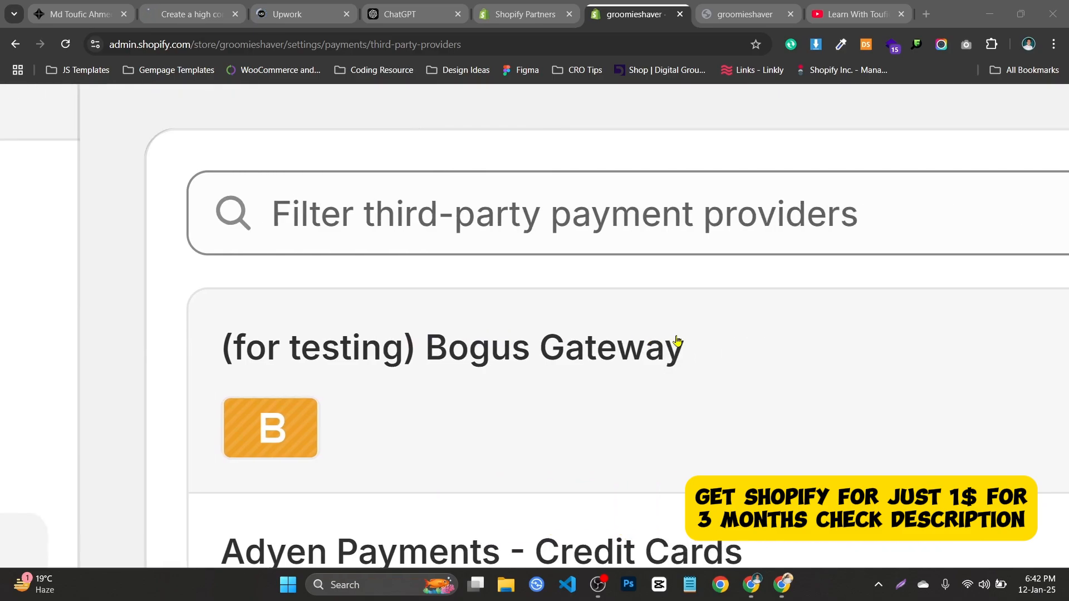
scroll(343, 339, down, 8)
click(348, 340)
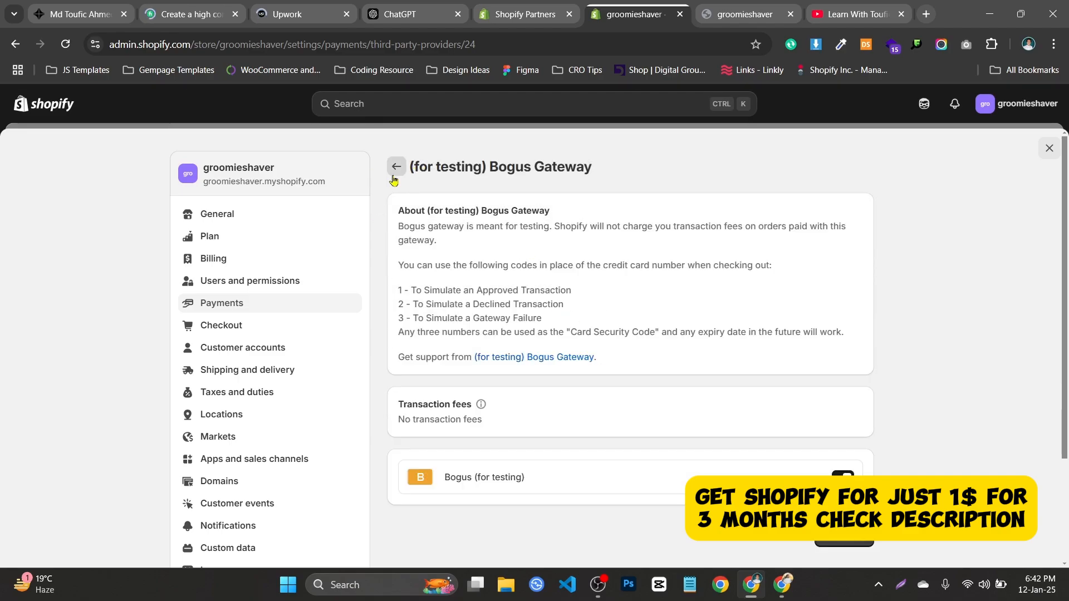
Reopen the (for testing) Bogus Gateway from the provider list and activate it.
click(394, 173)
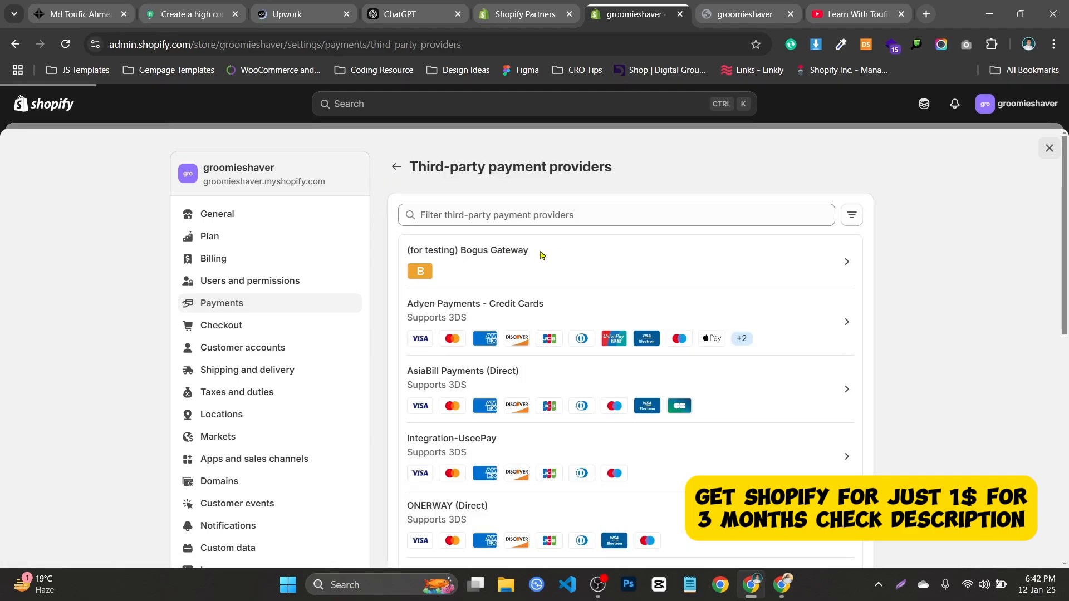
click(514, 262)
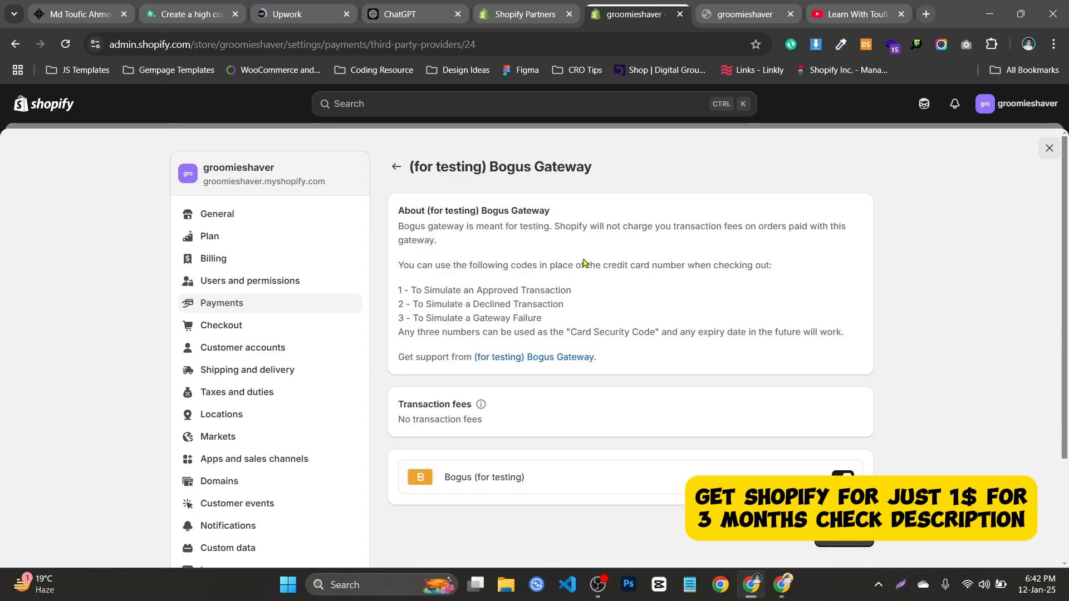
drag(585, 292, 579, 325)
scroll(579, 325, down, 3)
scroll(580, 283, up, 3)
click(965, 283)
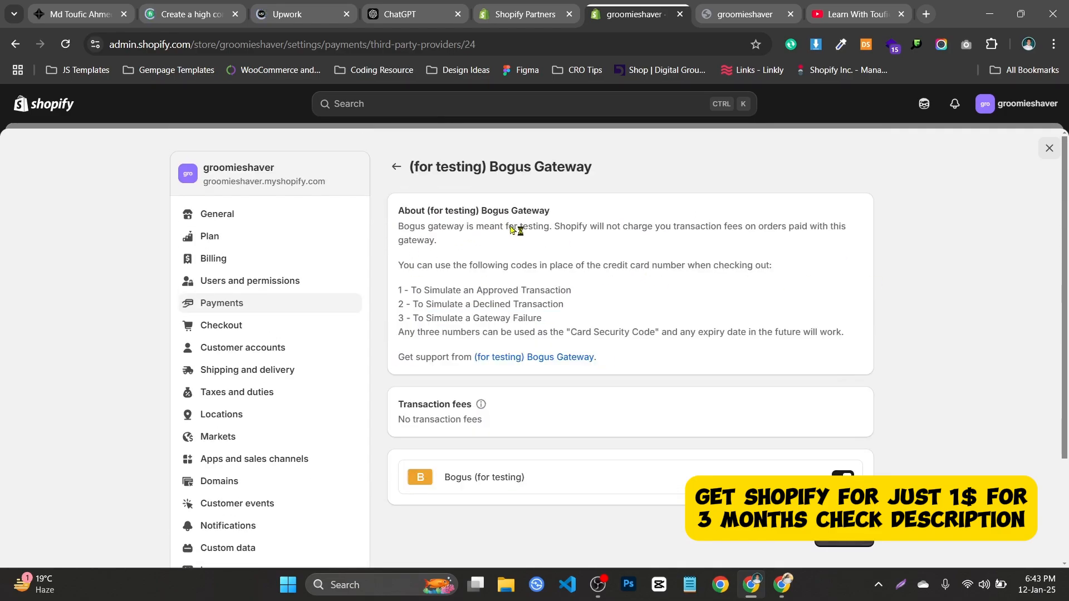
scroll(510, 229, down, 3)
click(825, 399)
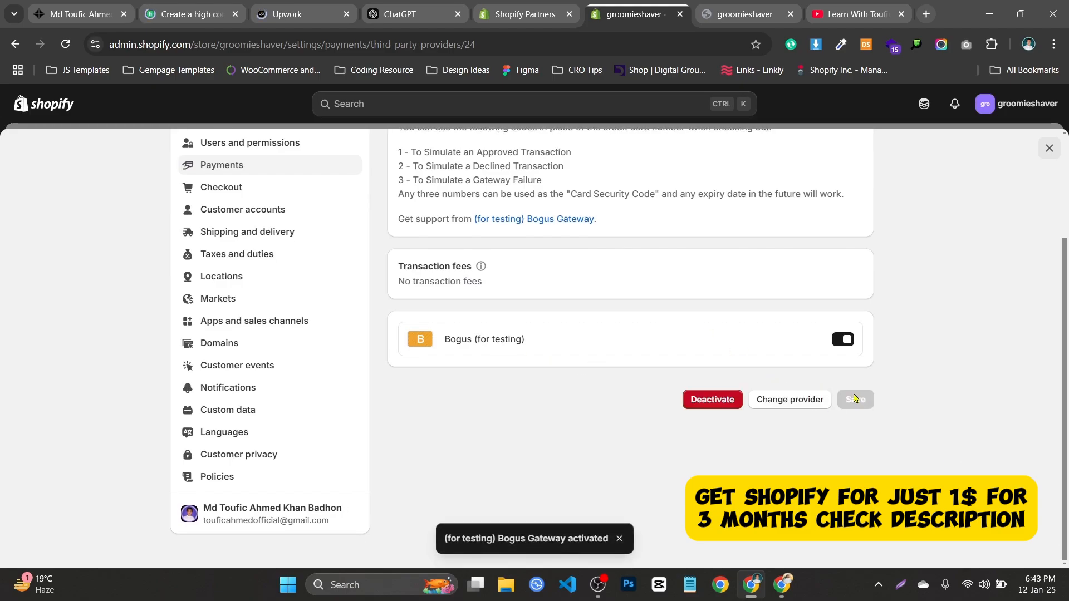
Start deactivating the Bogus Gateway from its provider page.
scroll(629, 258, up, 3)
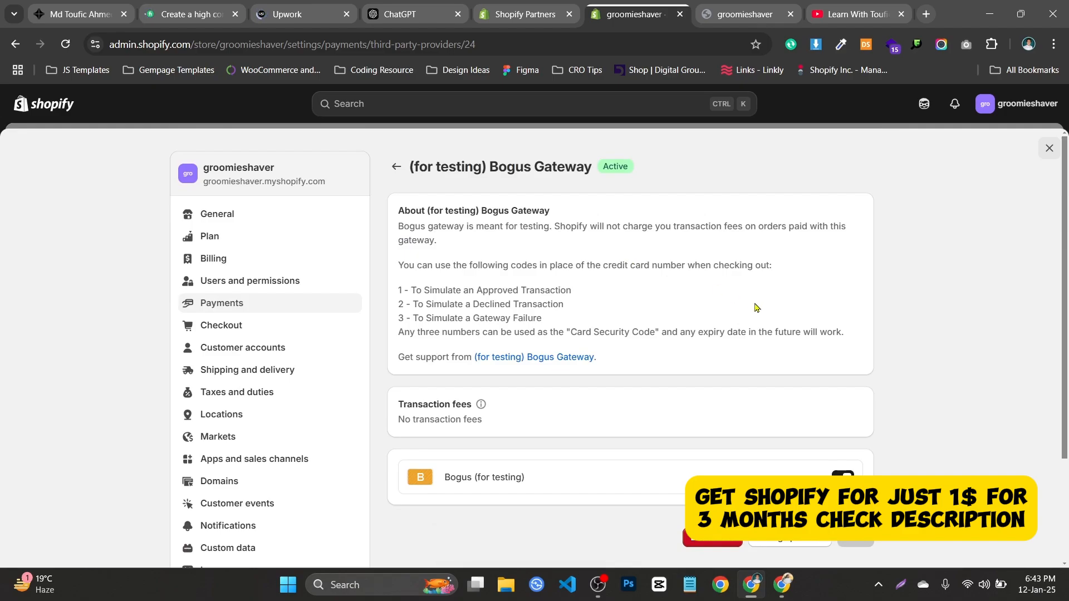
scroll(779, 389, down, 3)
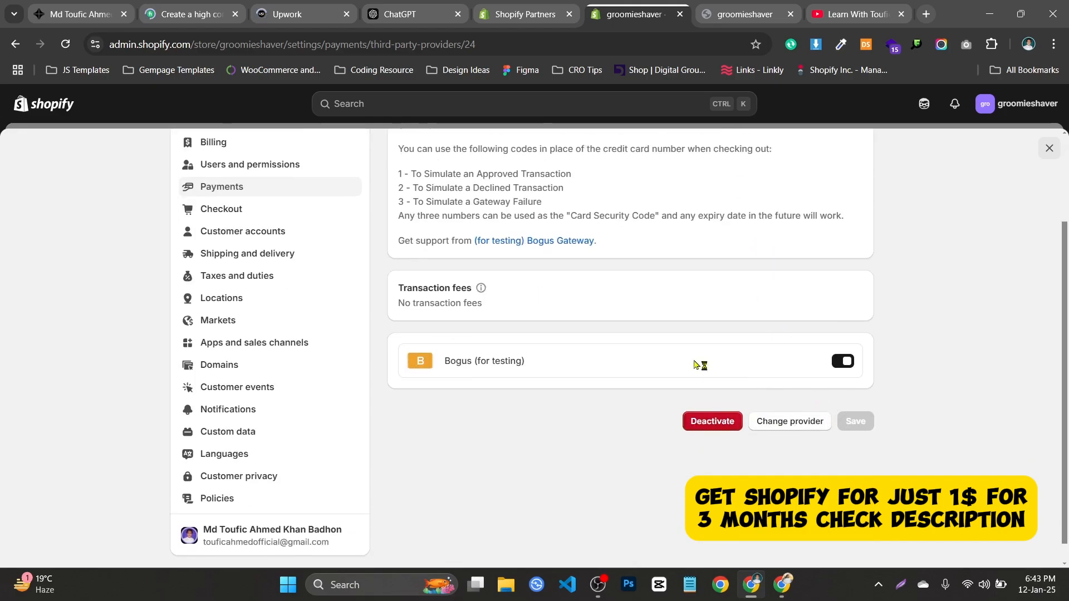
scroll(791, 439, up, 3)
scroll(812, 456, down, 3)
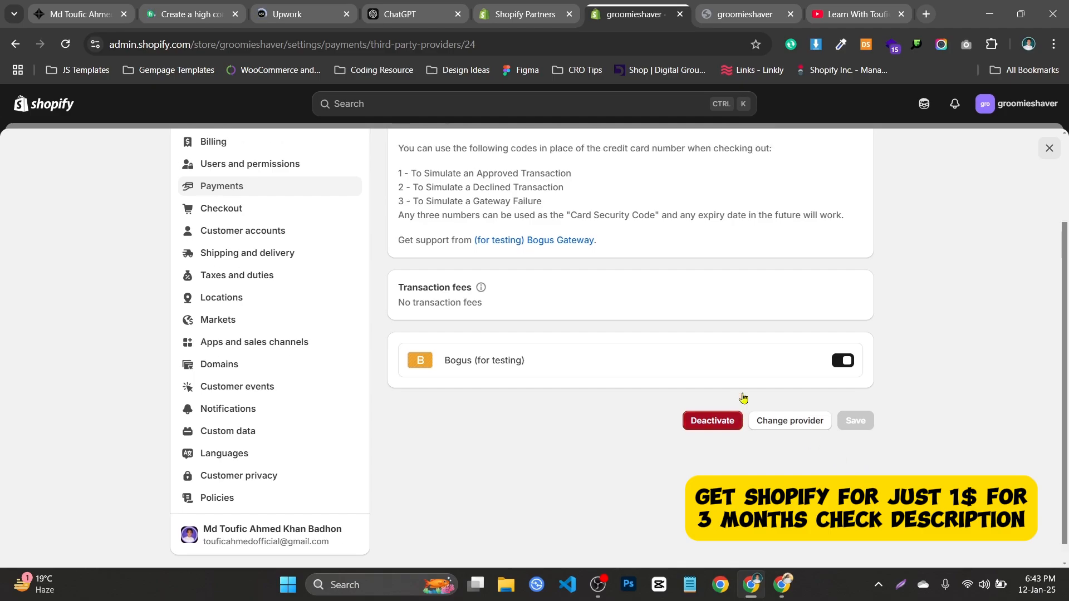
scroll(740, 400, up, 3)
scroll(738, 419, down, 3)
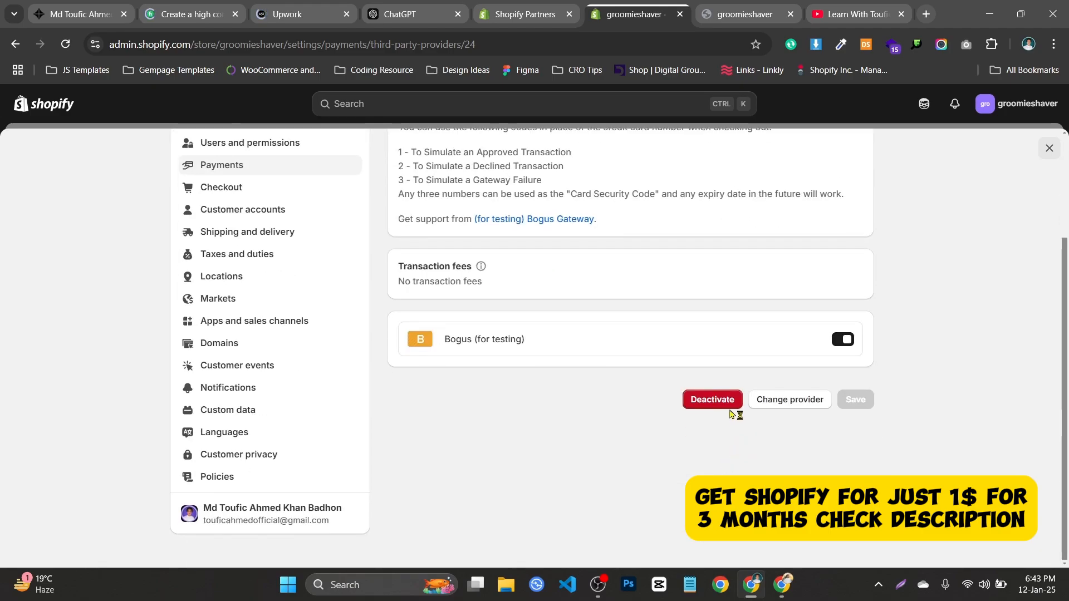
click(728, 405)
Confirm deactivating the Bogus Gateway.
click(709, 369)
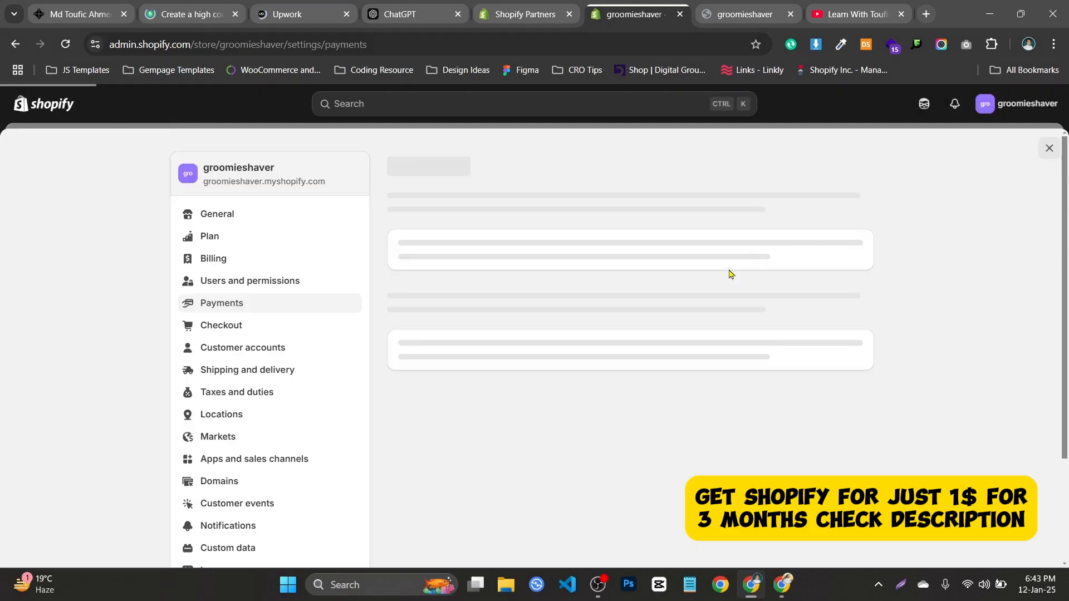
scroll(835, 372, down, 10)
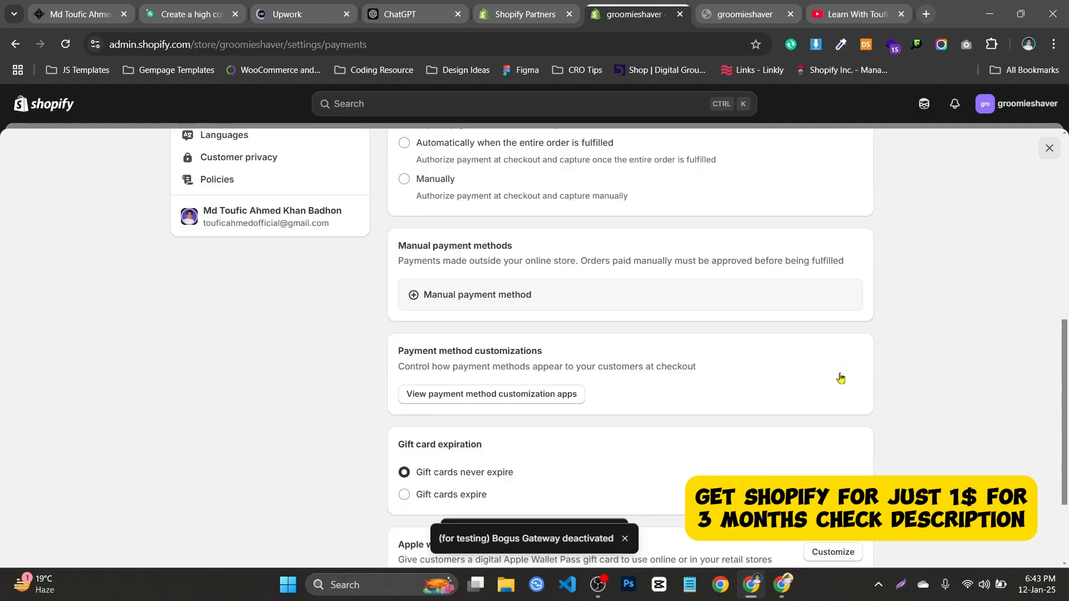
scroll(649, 299, up, 15)
Reopen the (for testing) Bogus Gateway from the provider list and reactivate it.
click(478, 342)
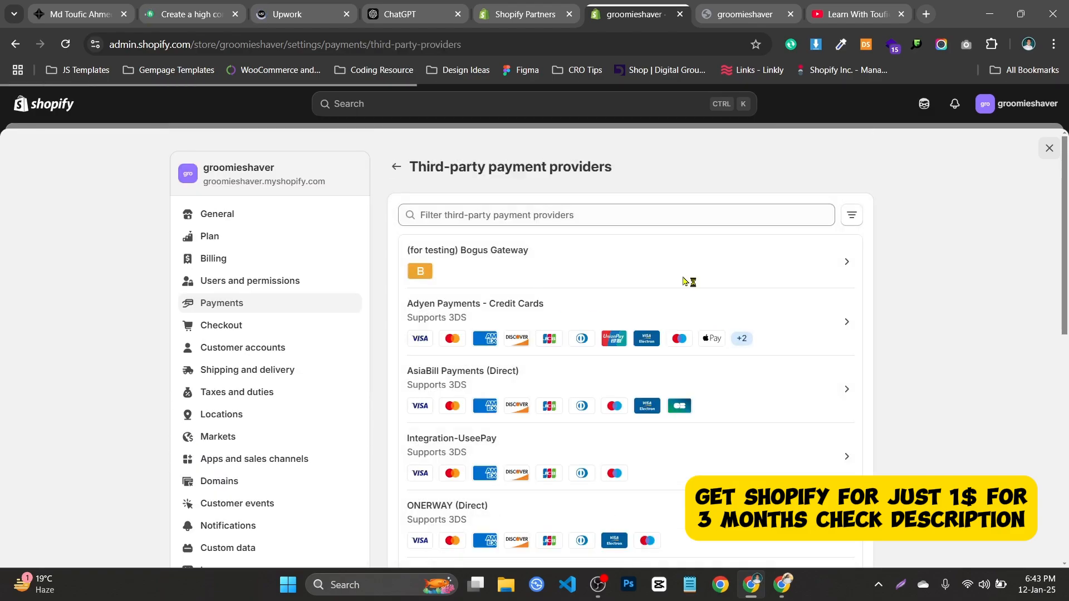
click(778, 277)
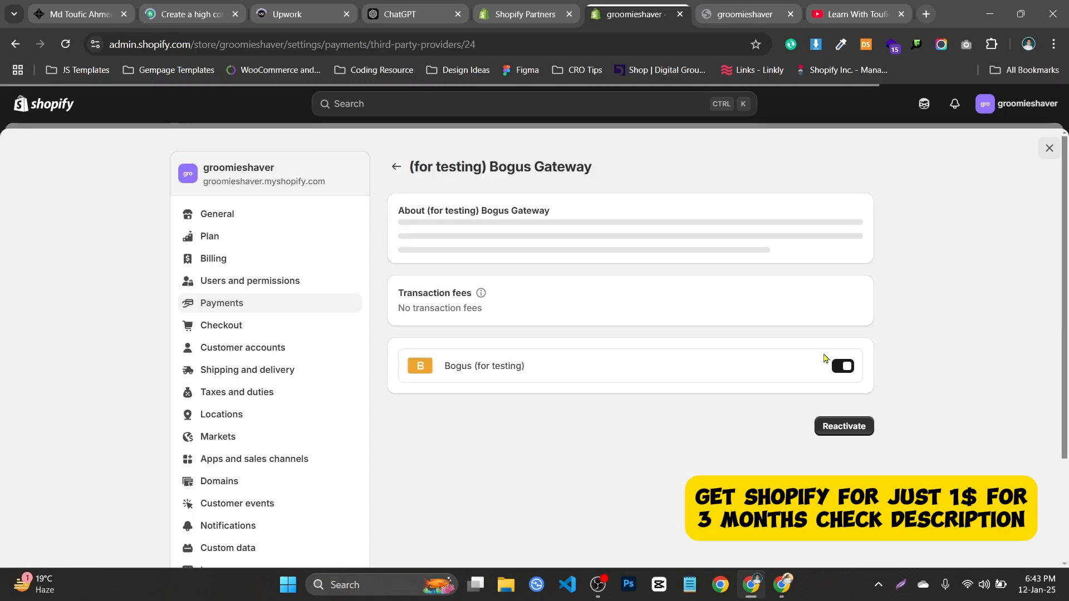
scroll(874, 442, down, 3)
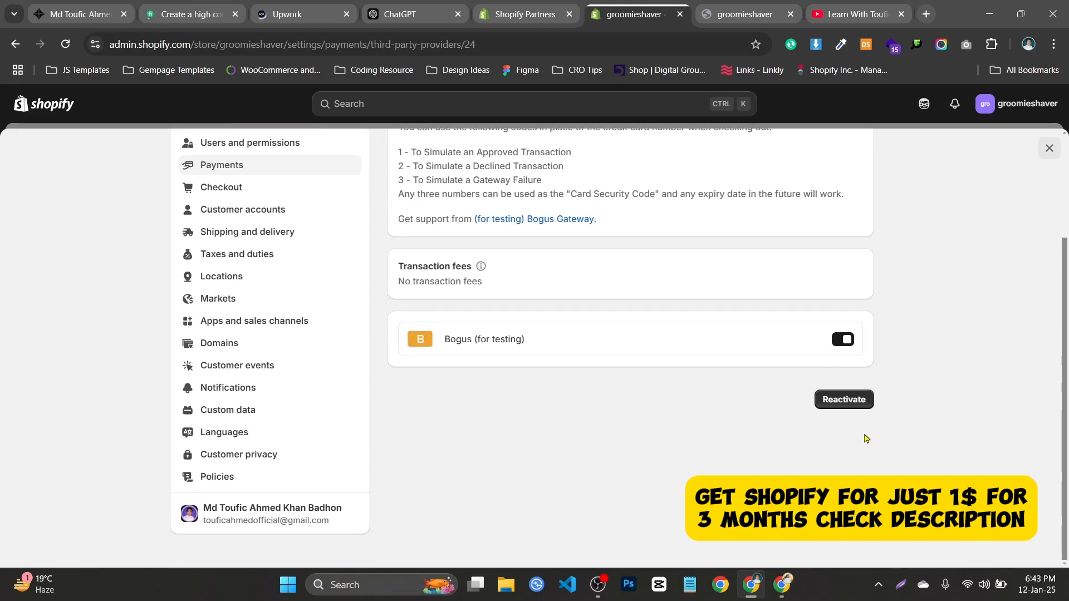
scroll(723, 368, up, 3)
scroll(807, 368, down, 3)
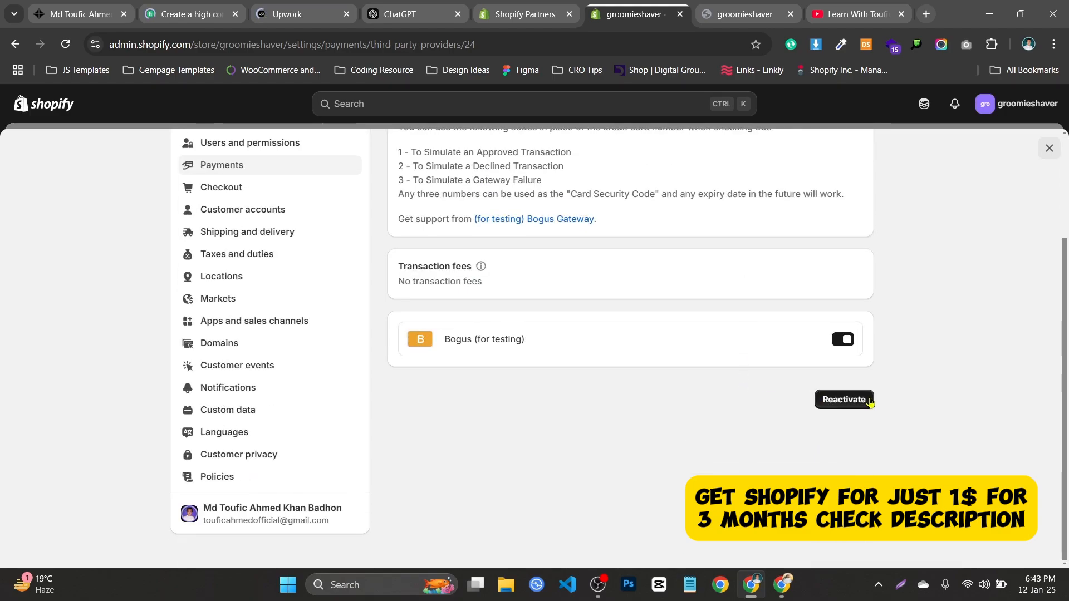
click(841, 401)
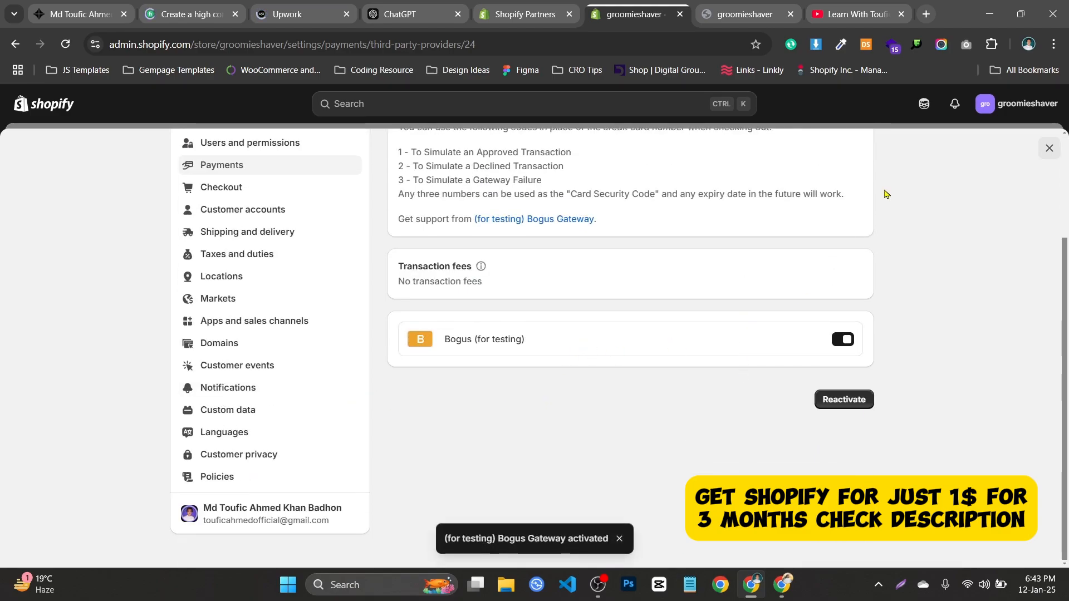
Close store settings, load groomieshaver.myshopify.com in a new tab, and close the old checkout.
click(1049, 148)
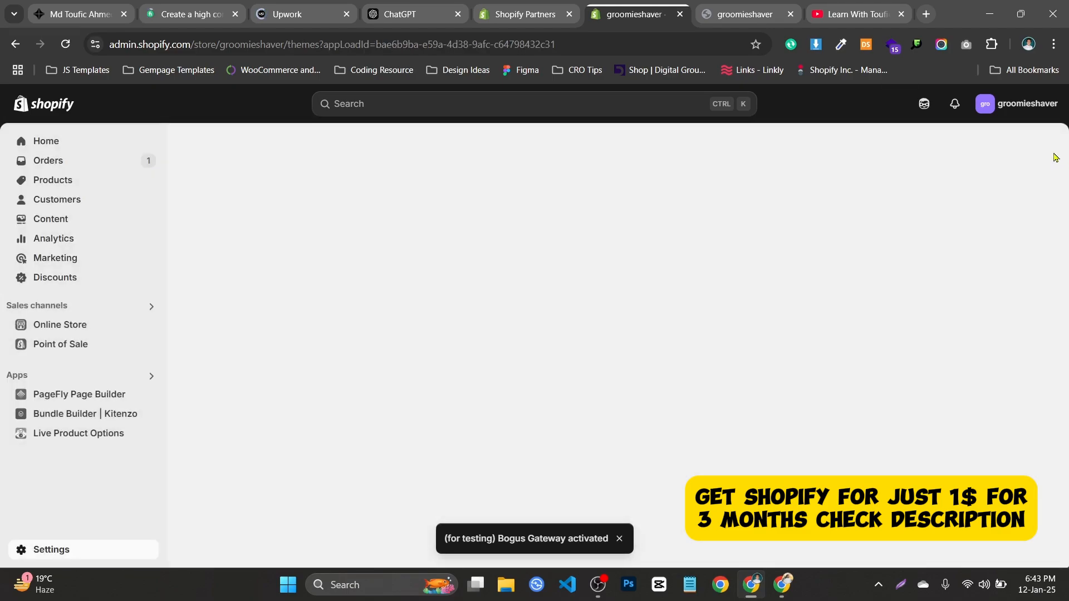
key(alt+Tab)
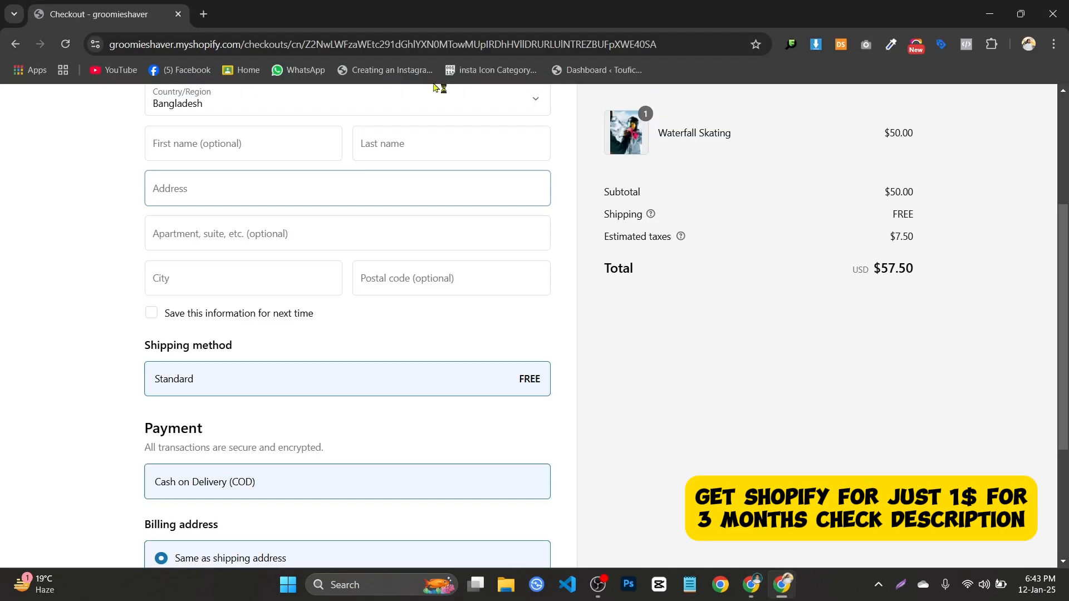
click(202, 15)
text(groomieshaver.myshopify.com)
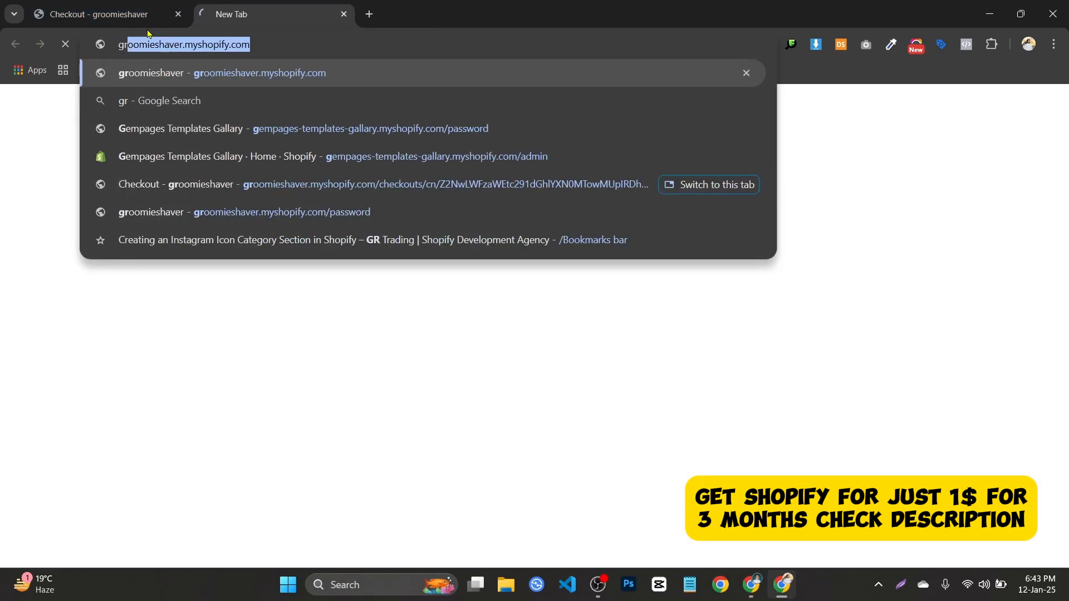
key(Return)
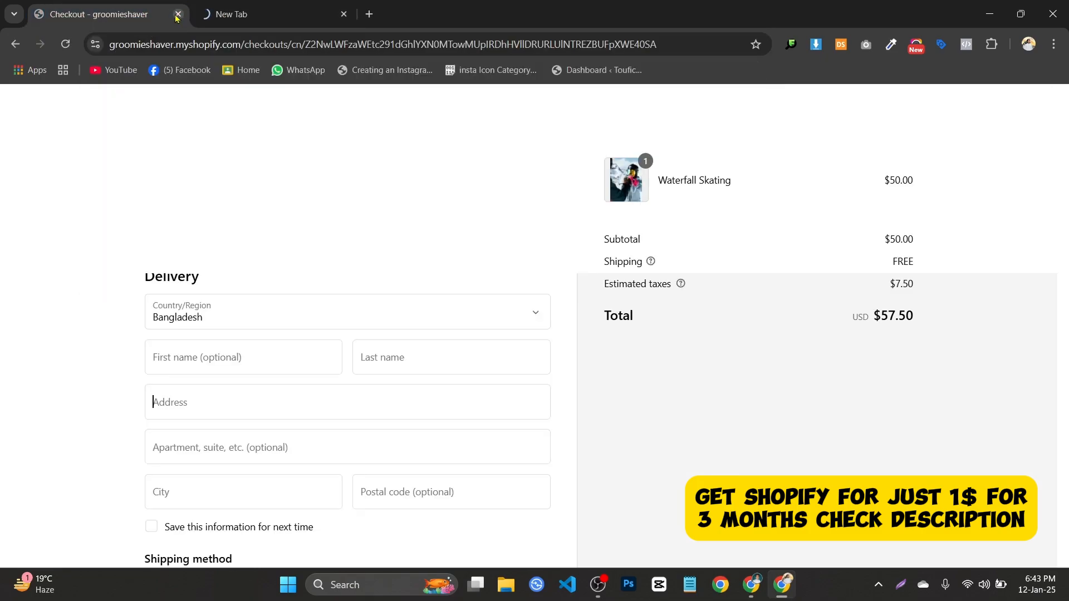
click(178, 14)
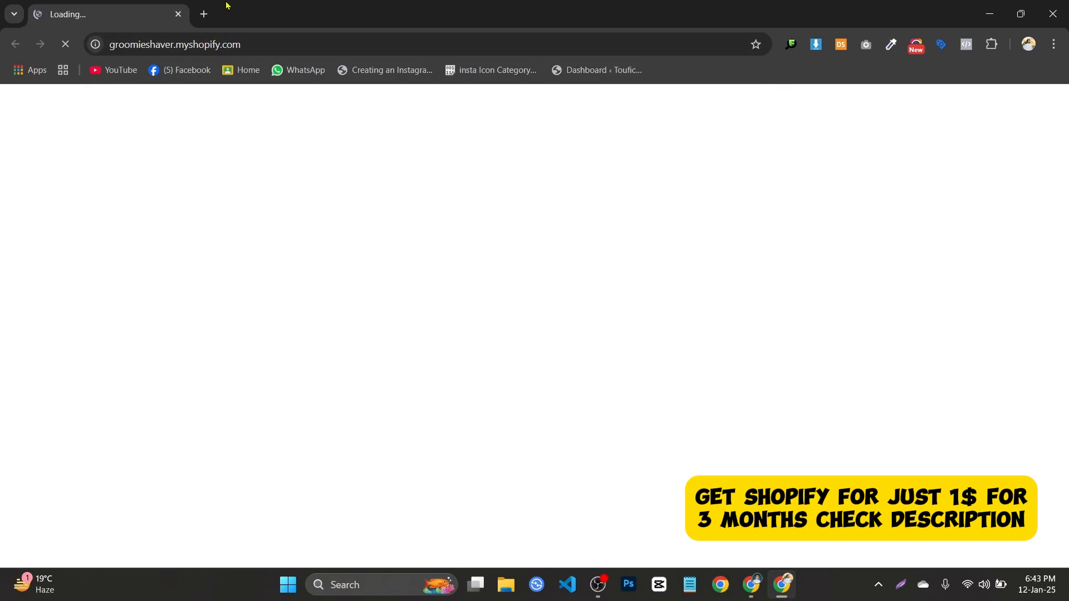
Tidy up the extra empty browser tabs and return to the loading storefront.
click(203, 8)
click(600, 584)
click(600, 584)
click(239, 14)
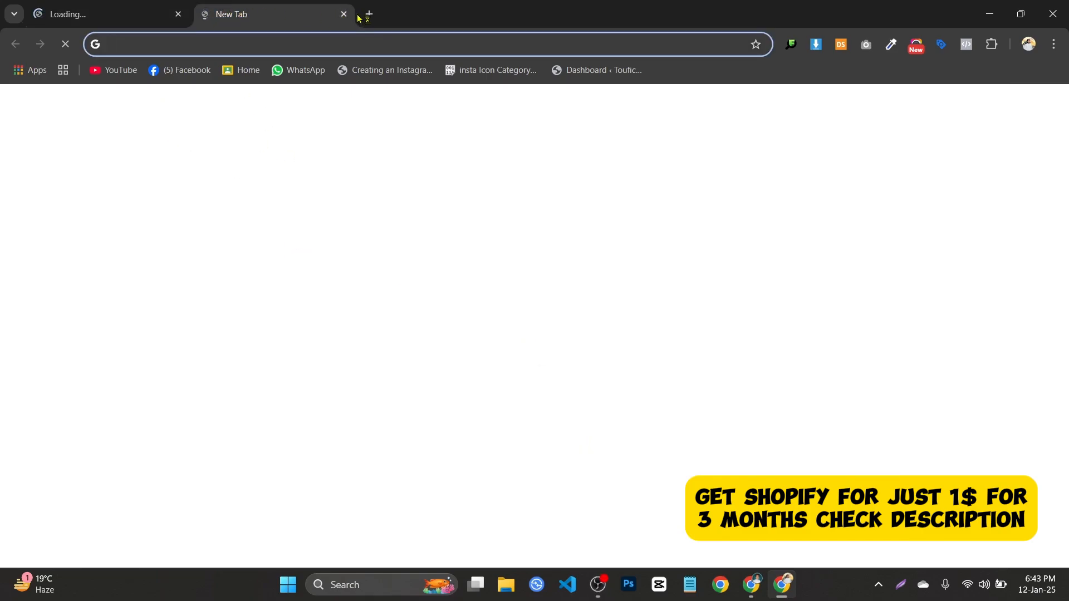
click(343, 14)
click(204, 14)
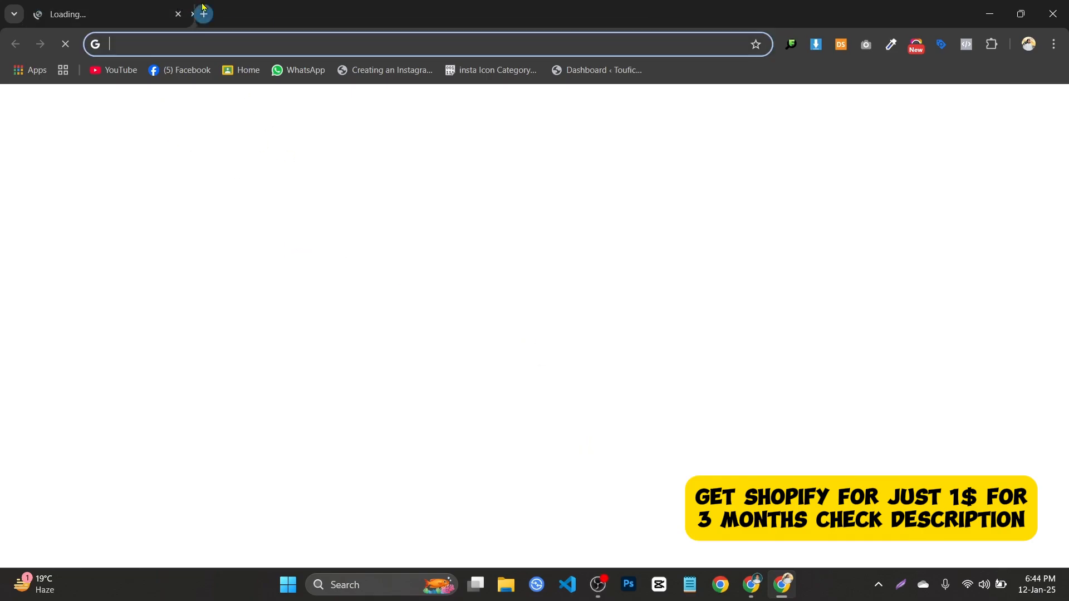
click(128, 7)
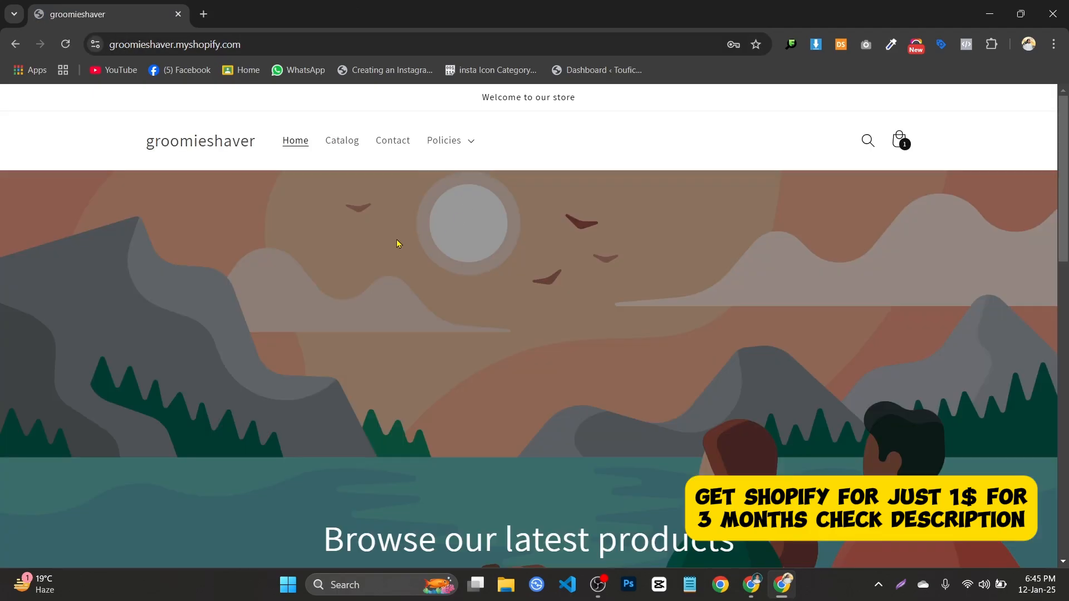
Open the Waterfall Skating product page on the groomieshaver storefront.
scroll(471, 259, down, 4)
scroll(334, 187, up, 4)
scroll(655, 234, down, 5)
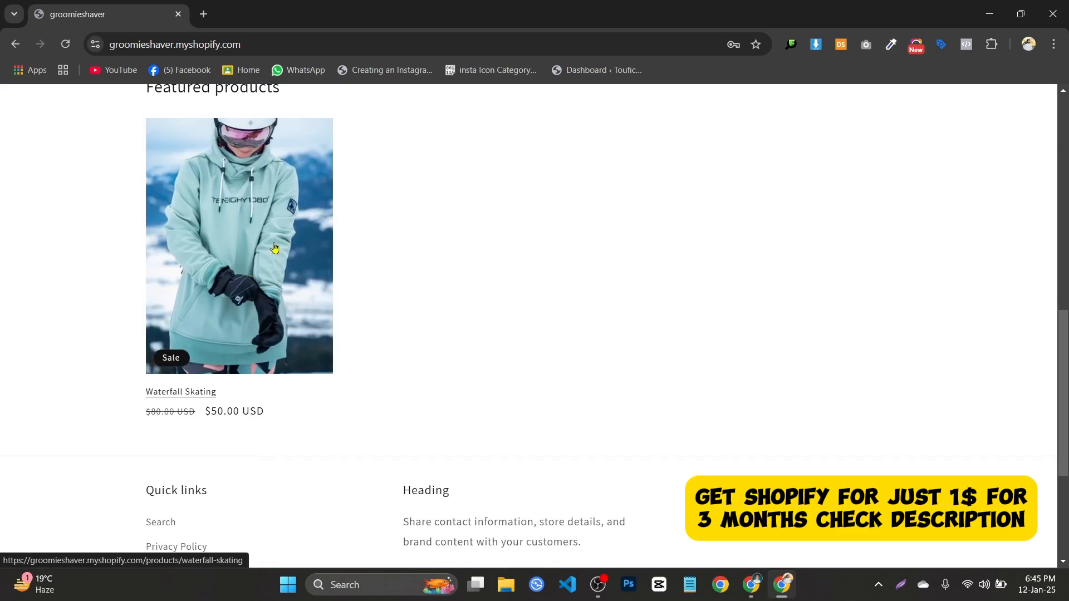
click(211, 229)
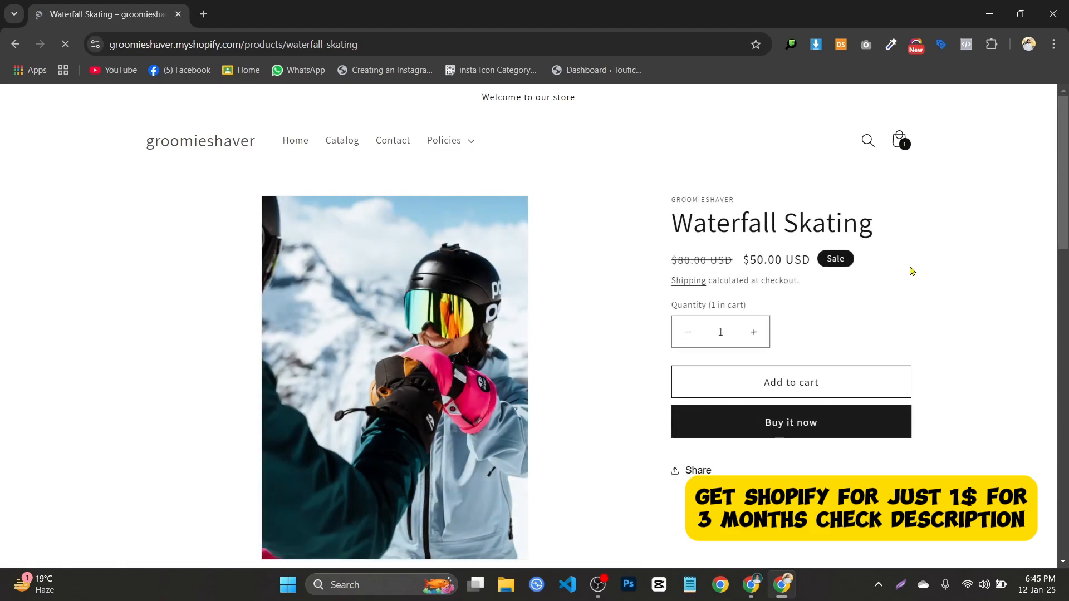
scroll(855, 295, down, 2)
scroll(440, 313, up, 2)
scroll(334, 315, down, 2)
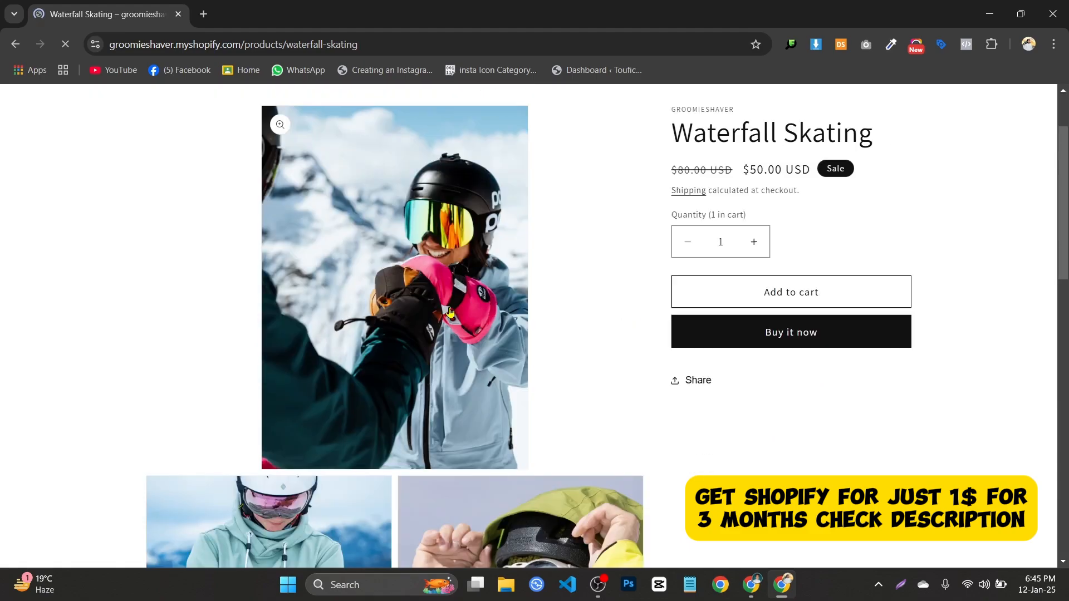
scroll(311, 314, up, 2)
scroll(390, 320, down, 8)
scroll(724, 350, up, 7)
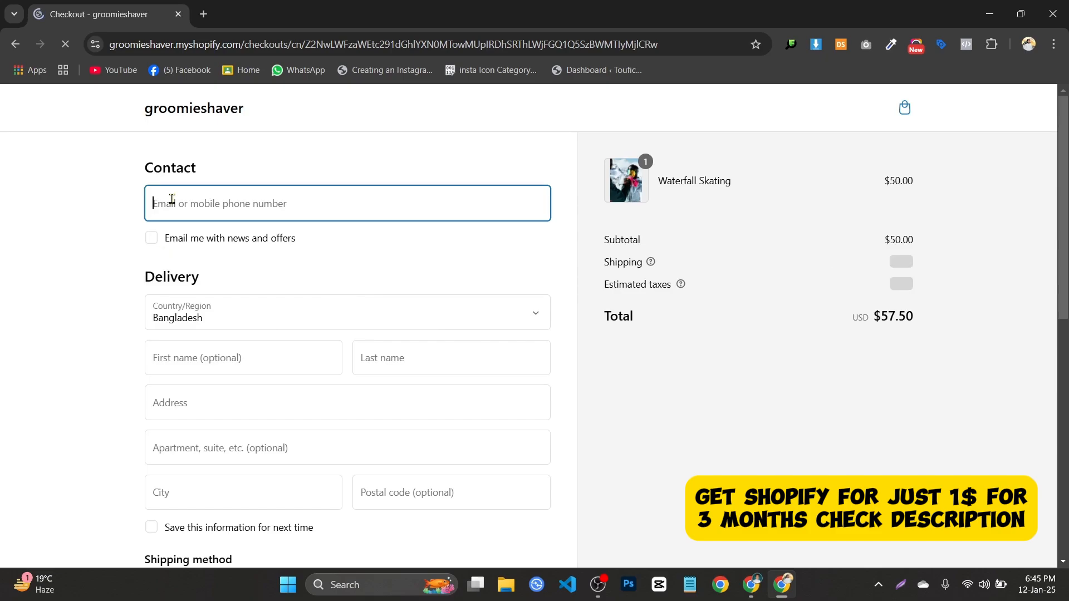
Fill in the saved contact e-mail and leave the newsletter opt-in unticked.
click(270, 205)
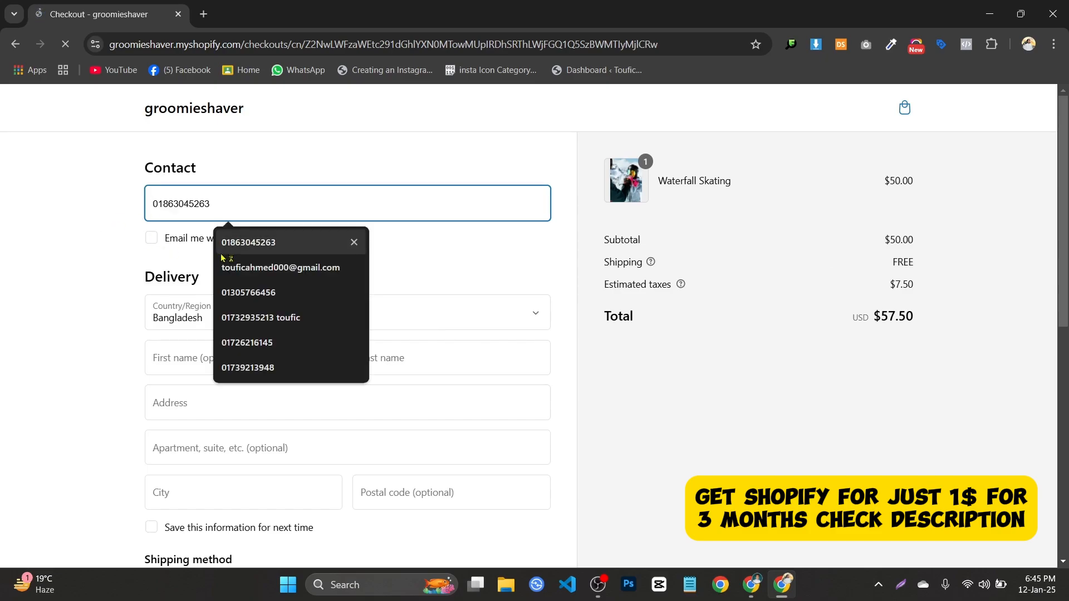
click(293, 269)
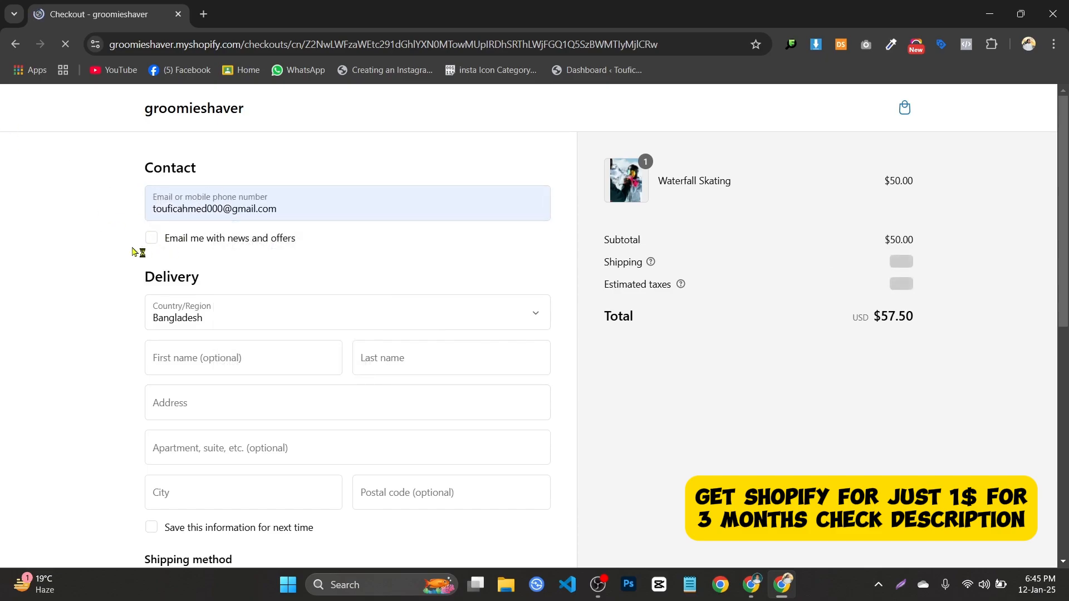
click(164, 239)
click(167, 239)
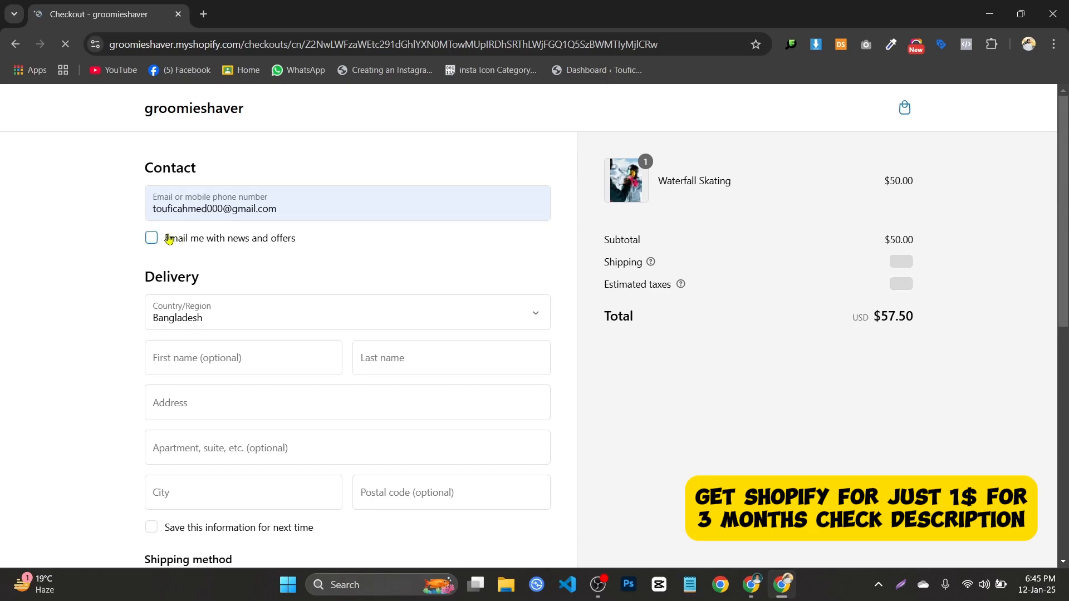
click(169, 239)
click(167, 239)
scroll(76, 236, down, 6)
scroll(247, 190, up, 5)
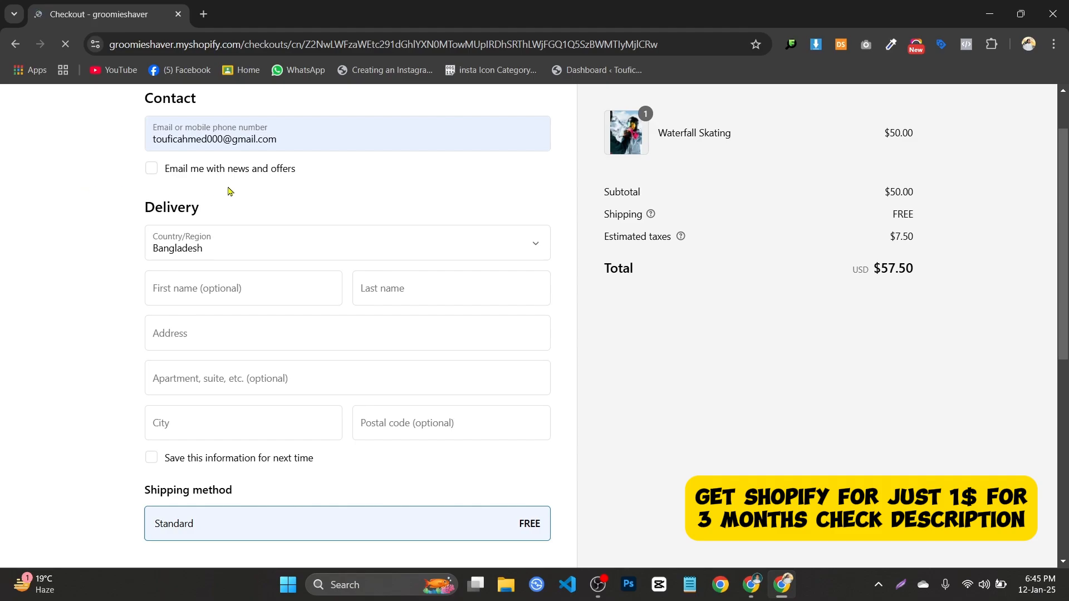
scroll(229, 186, down, 3)
scroll(205, 234, up, 3)
click(154, 174)
click(155, 174)
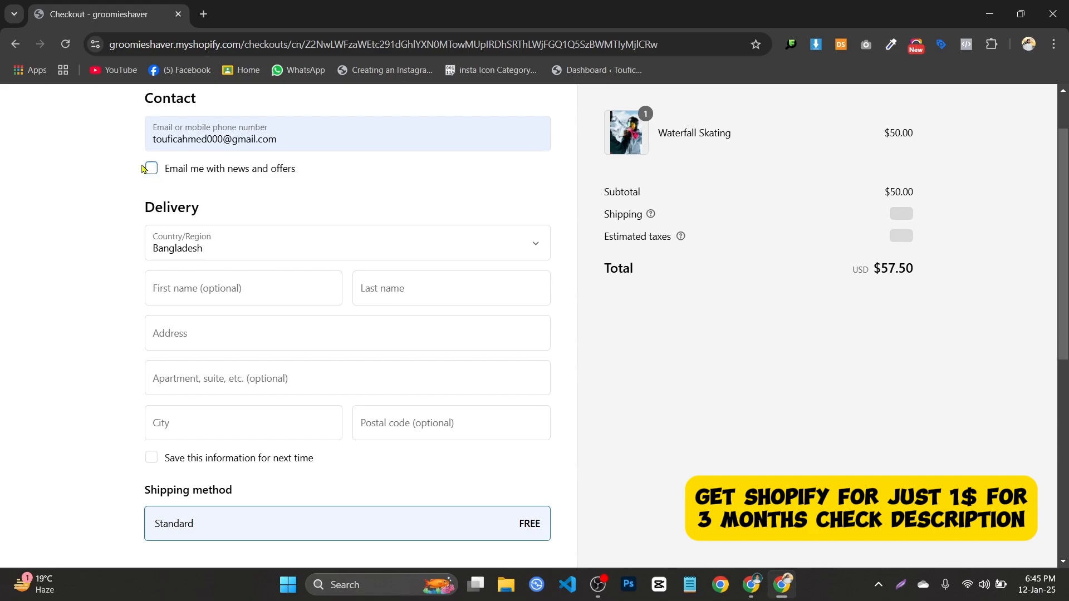
scroll(324, 211, up, 2)
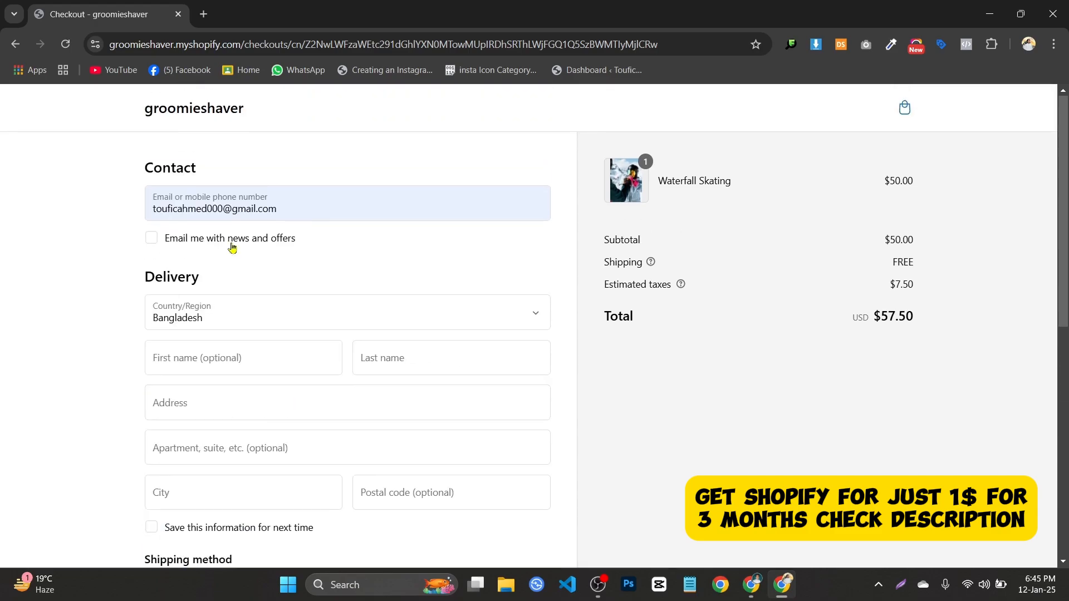
Enter the customer's first and last name and bring up the saved delivery address.
click(201, 355)
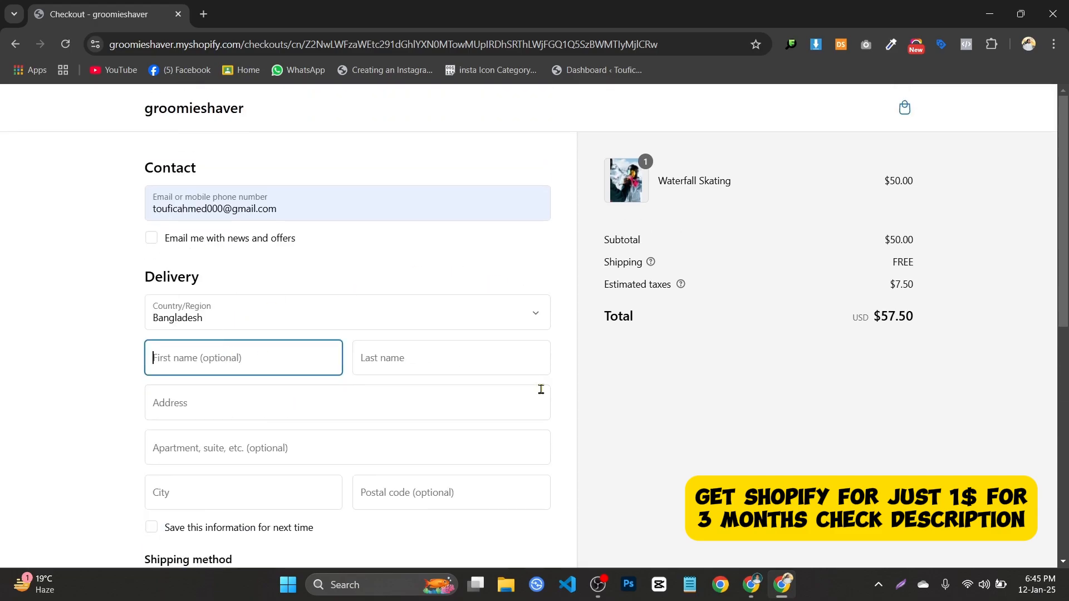
click(504, 372)
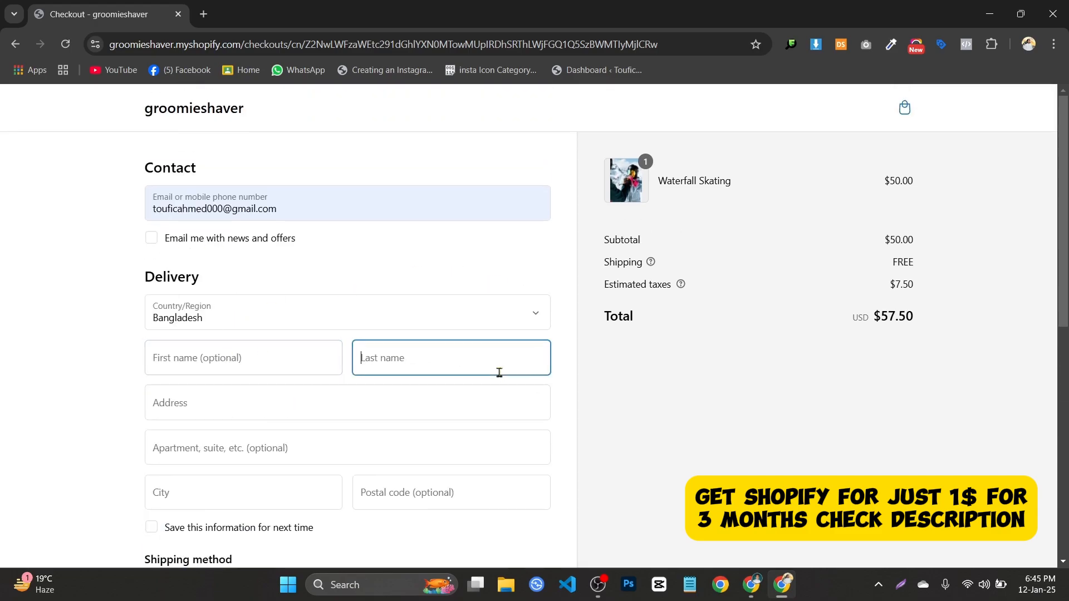
click(236, 361)
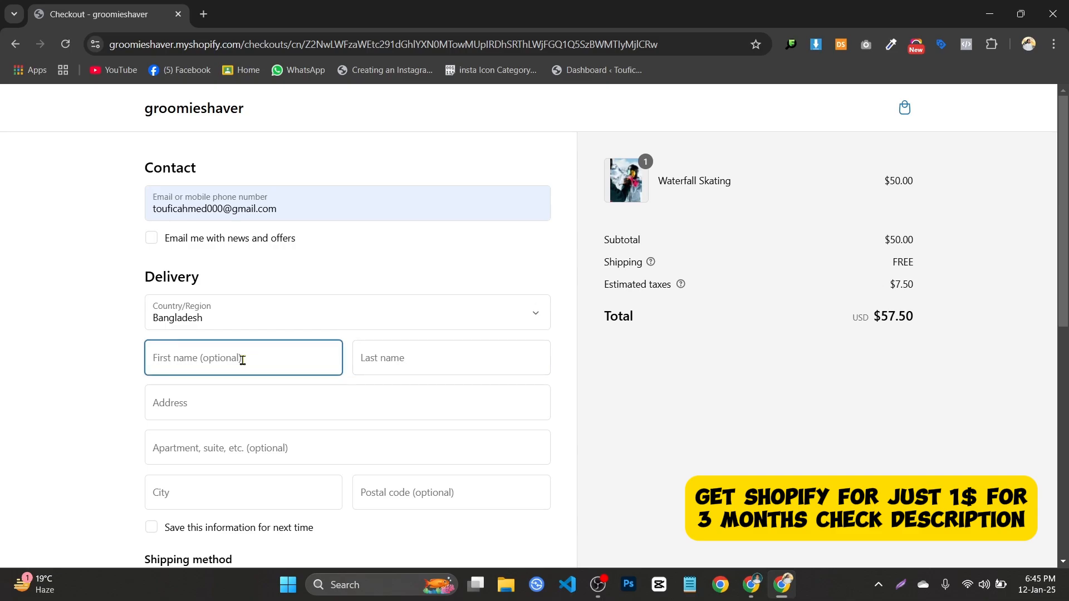
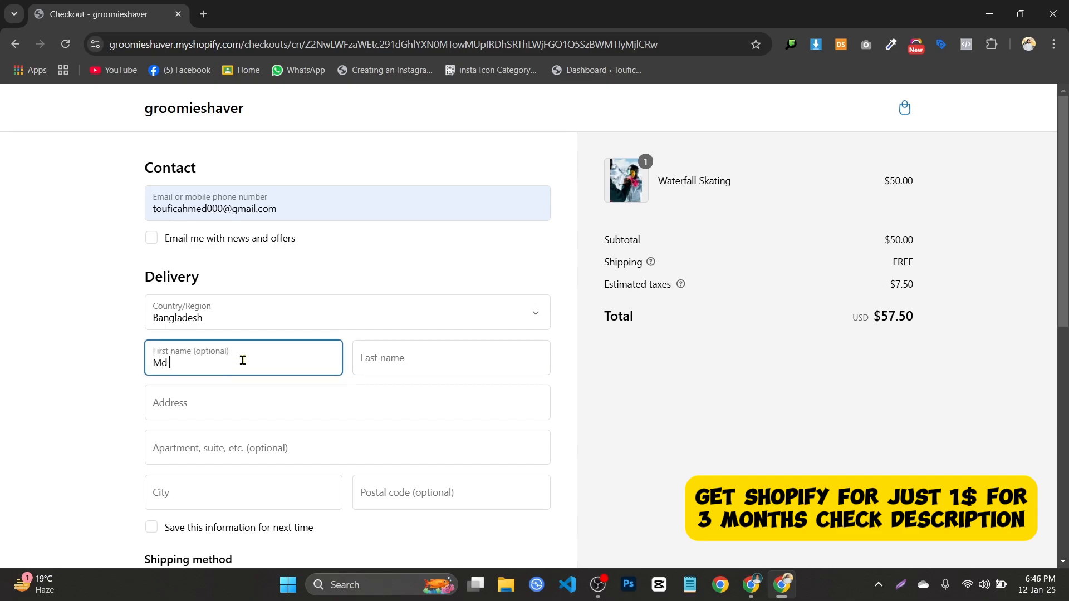
click(409, 351)
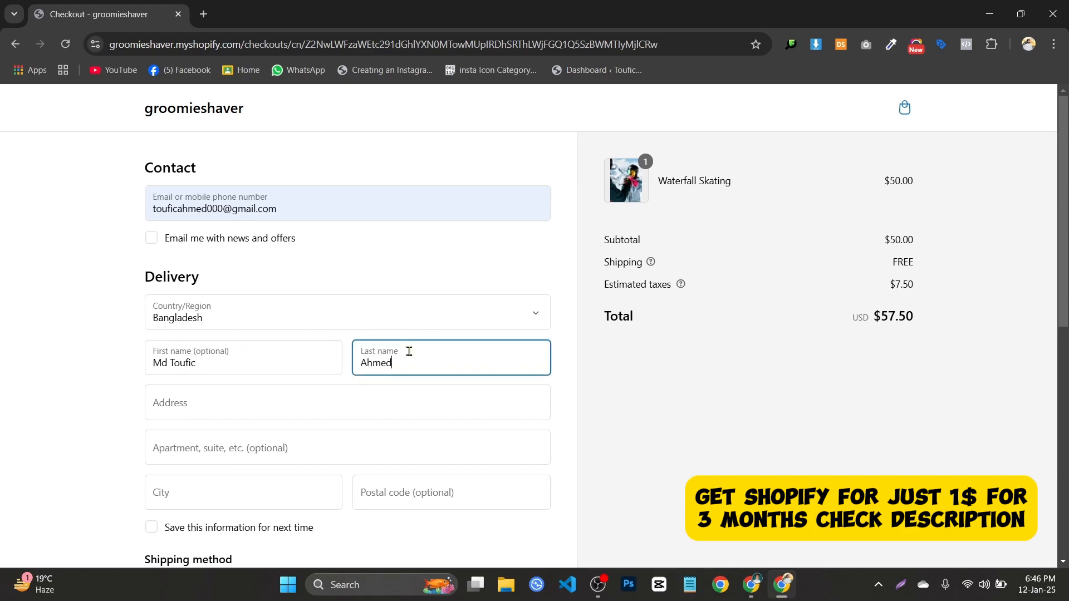
scroll(236, 329, down, 1)
click(236, 329)
Autofill the delivery address, city and postal code from the saved address.
click(291, 372)
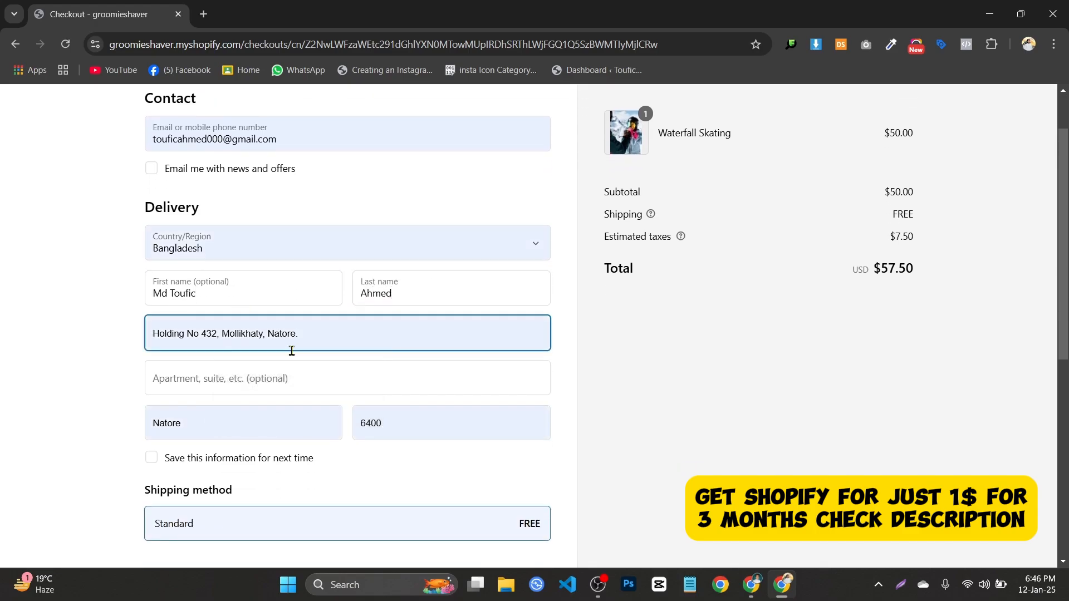
scroll(282, 323, down, 7)
scroll(284, 313, up, 3)
scroll(284, 313, down, 2)
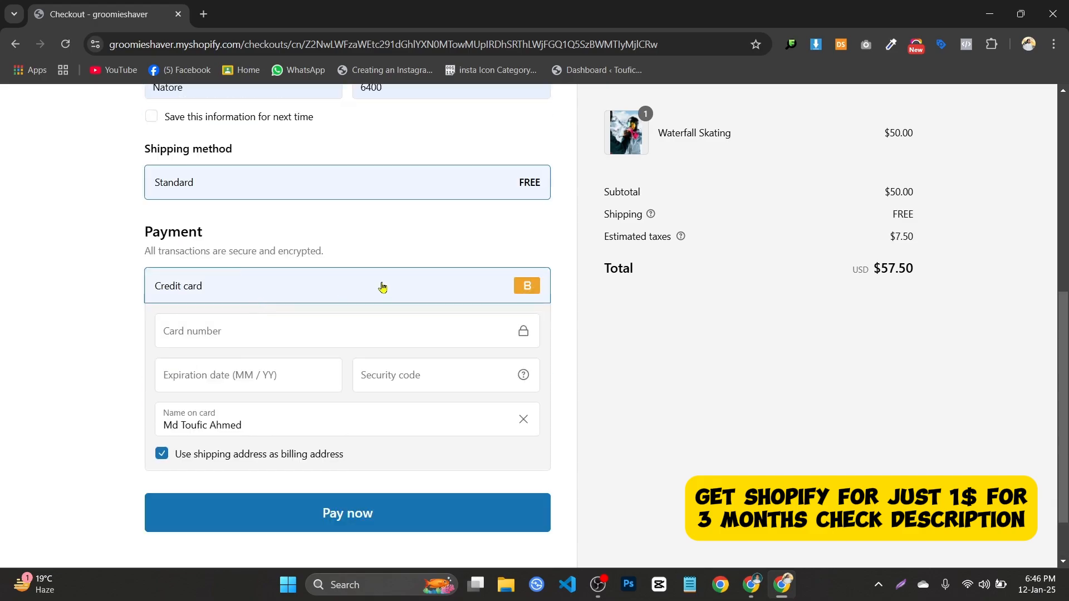
scroll(347, 284, up, 2)
scroll(135, 245, up, 3)
scroll(422, 255, down, 5)
scroll(213, 209, up, 1)
scroll(211, 208, down, 2)
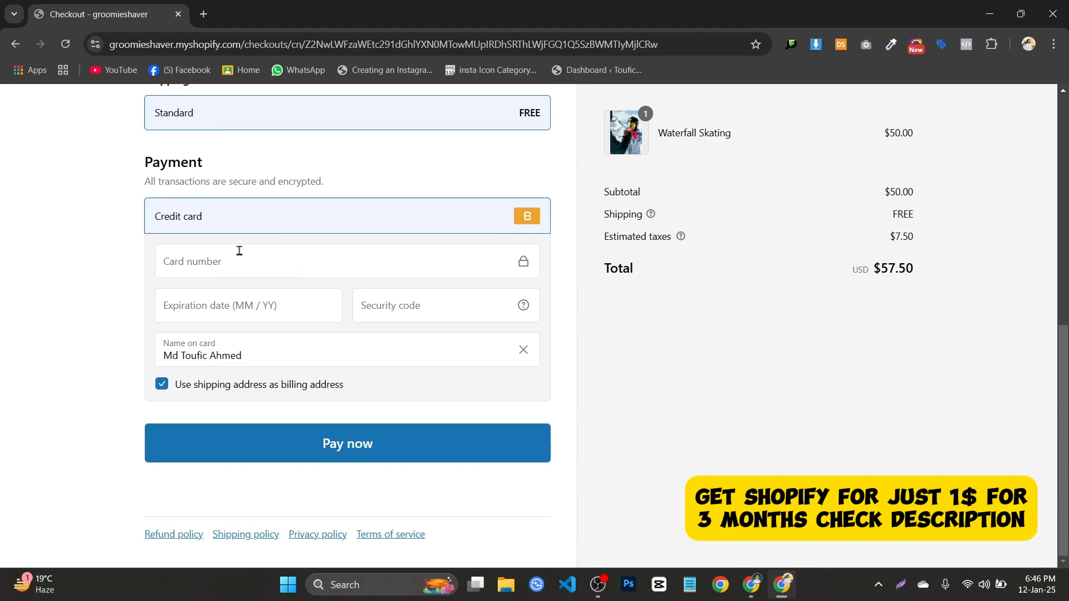
Enter the Bogus test card number, expiry 05 / 2025 and the card's security code.
click(236, 253)
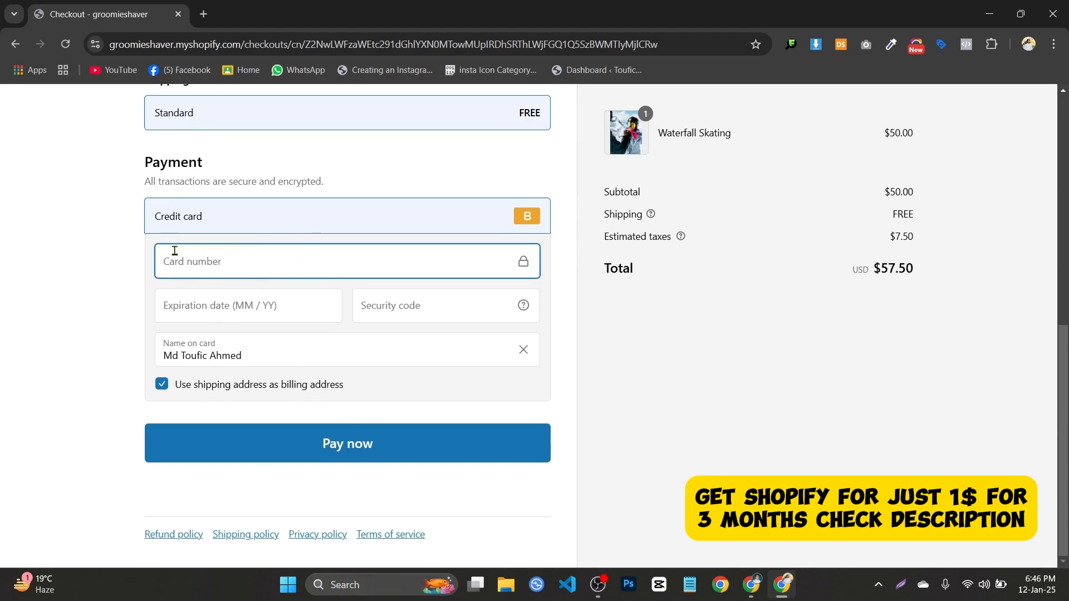
text(1)
click(454, 299)
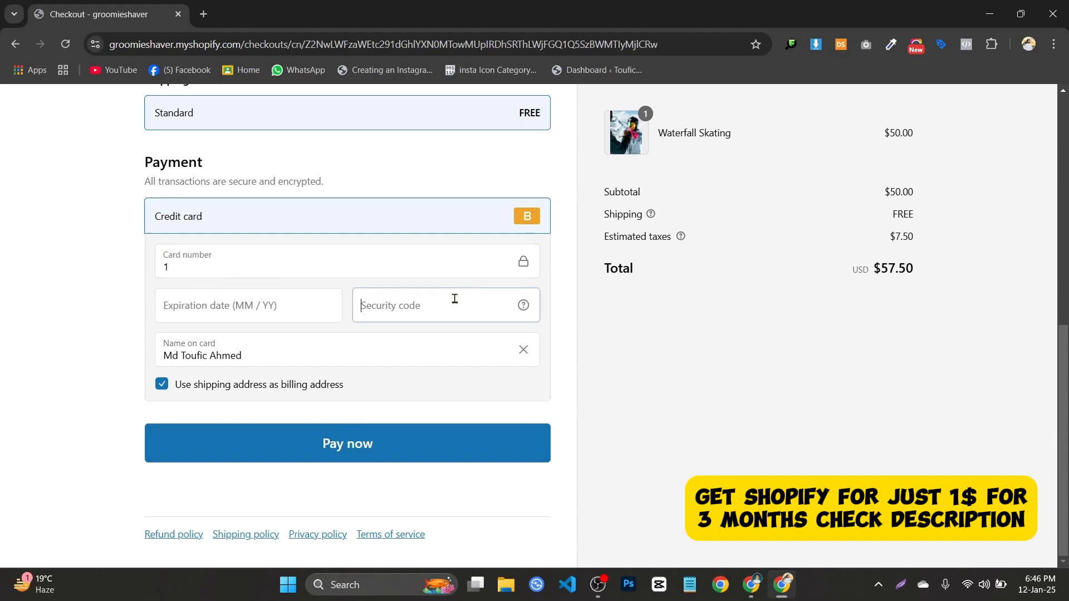
mouse_move(523, 305)
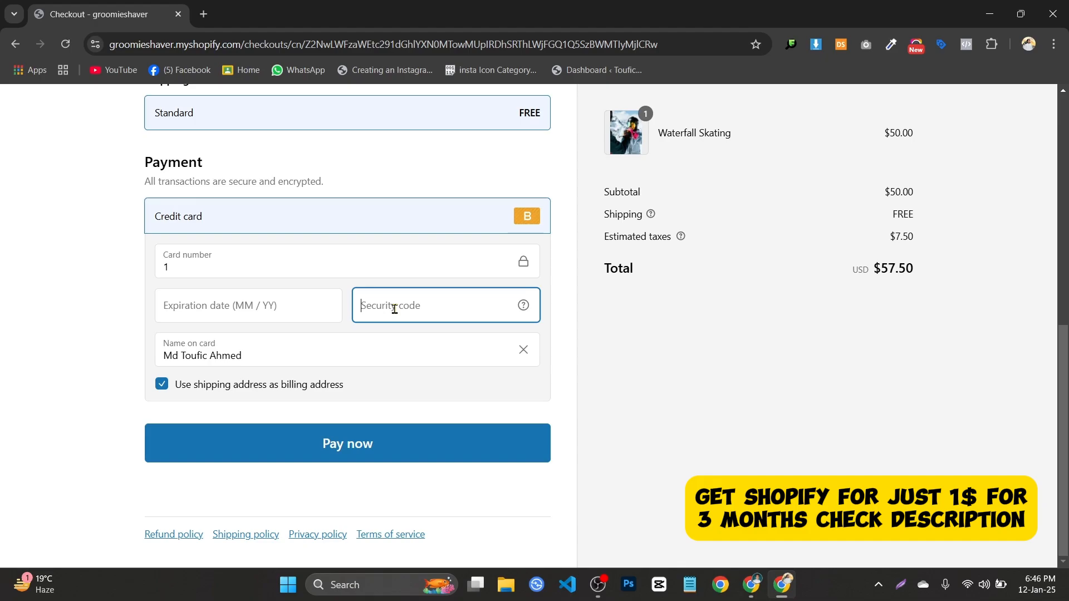
click(203, 301)
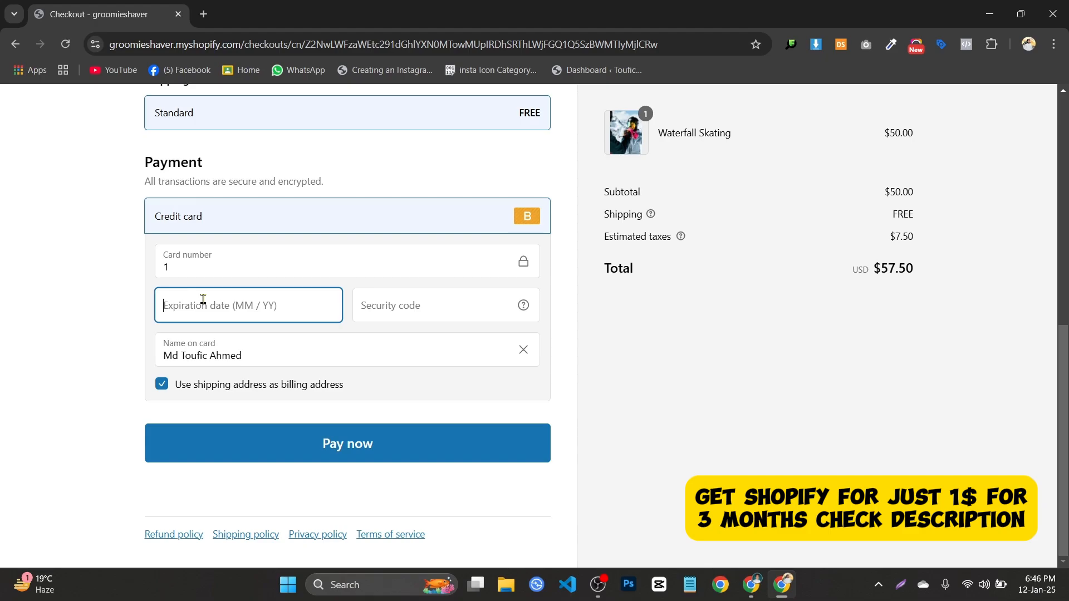
text(05 / )
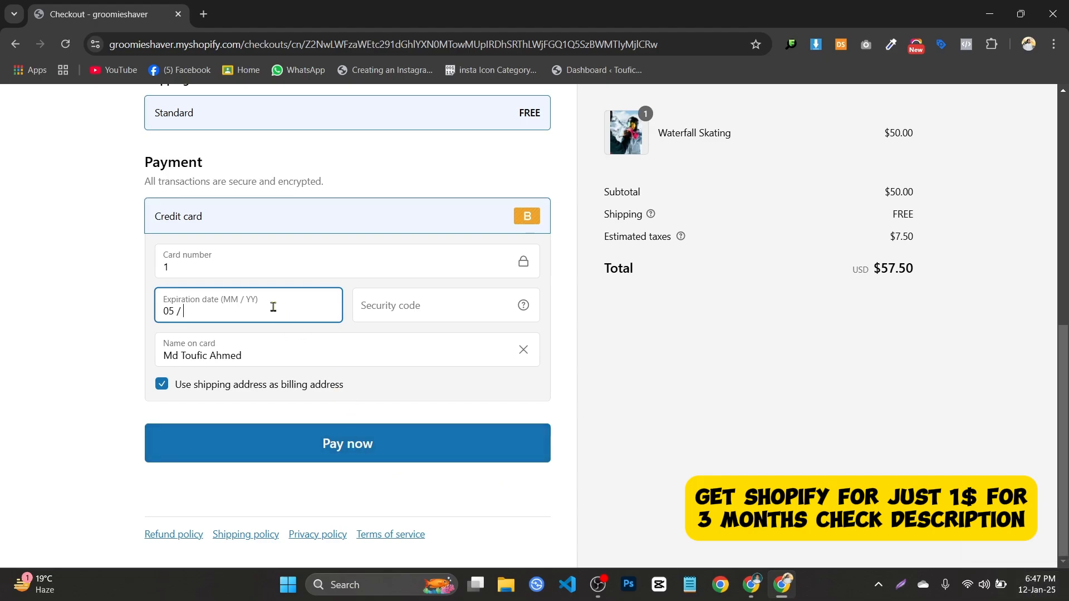
text(2025)
click(126, 299)
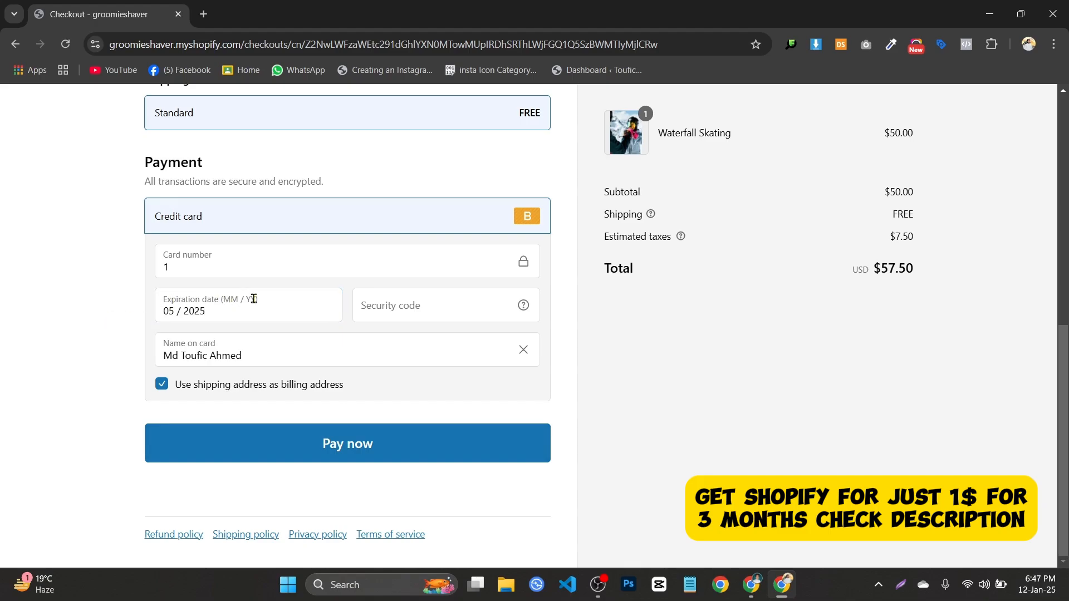
drag(231, 312, 147, 327)
click(6, 291)
click(450, 315)
text(111)
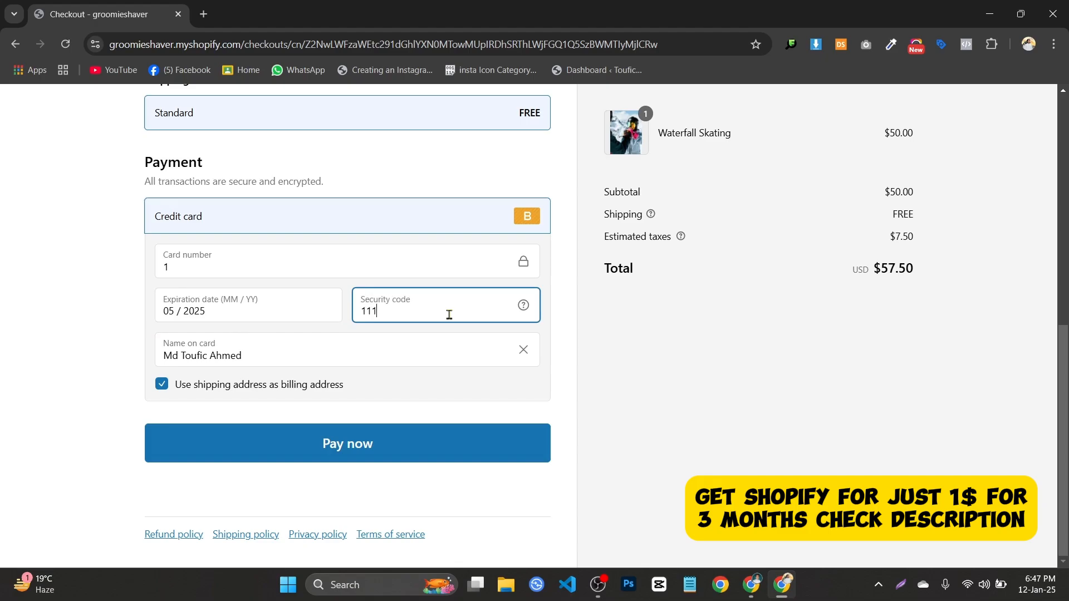
click(6, 277)
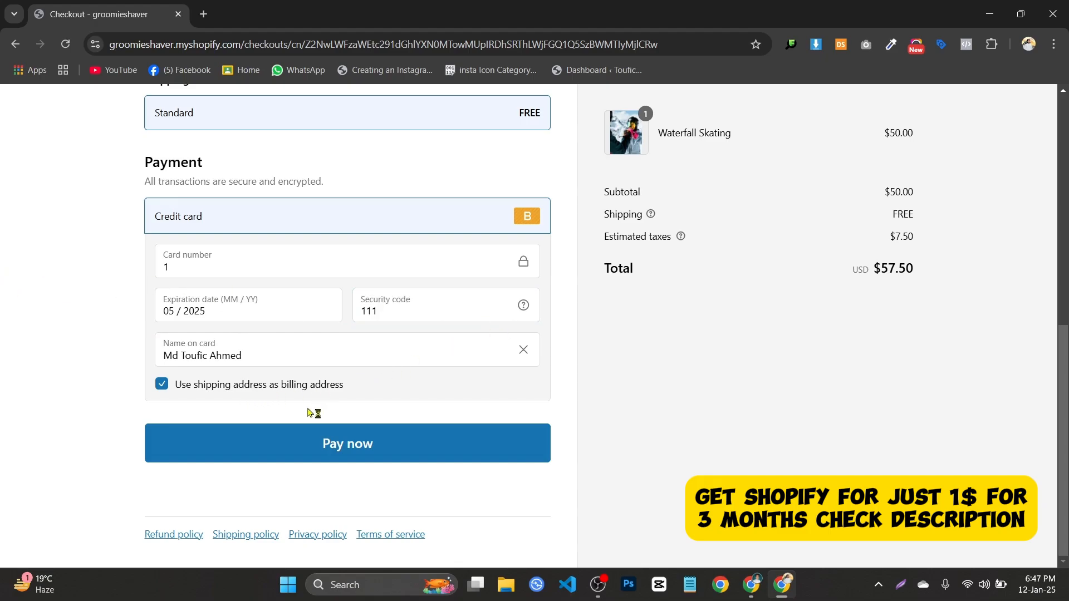
Keep the shipping address as billing address and pay for the order.
click(177, 384)
click(231, 390)
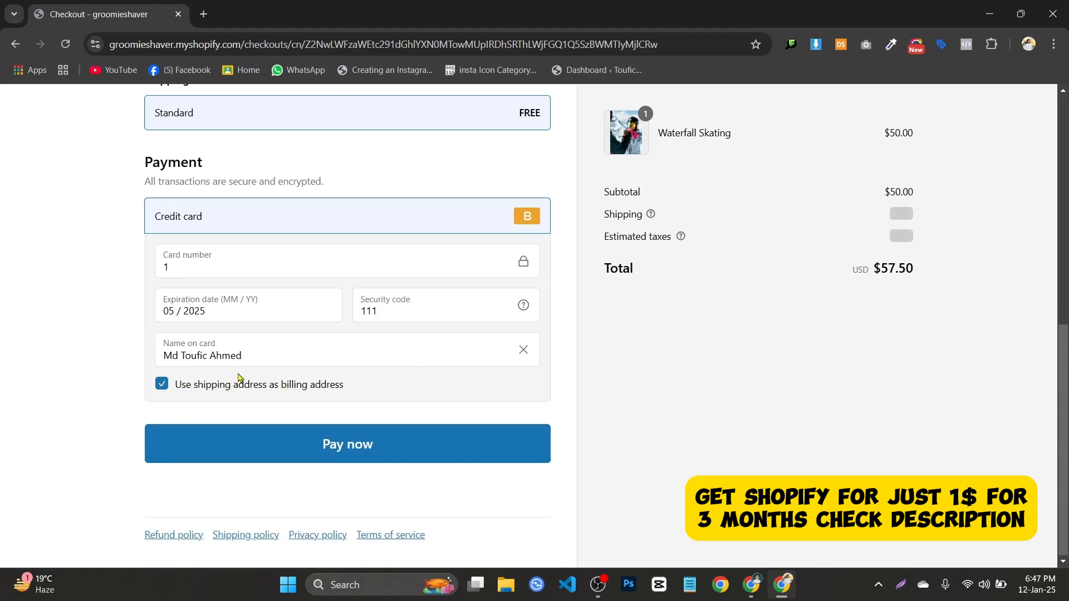
drag(432, 395, 214, 395)
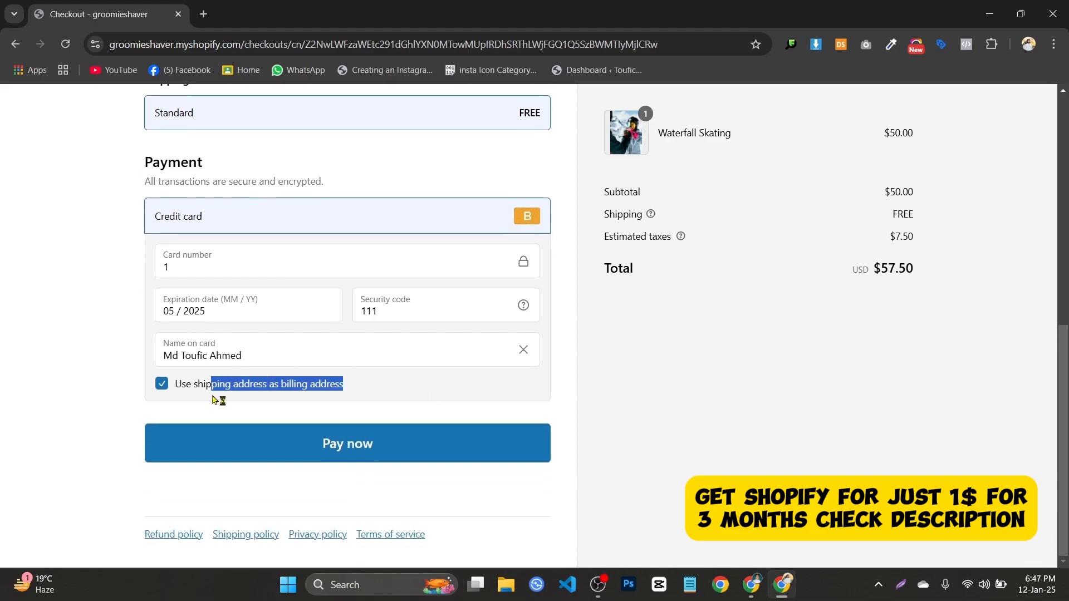
click(389, 448)
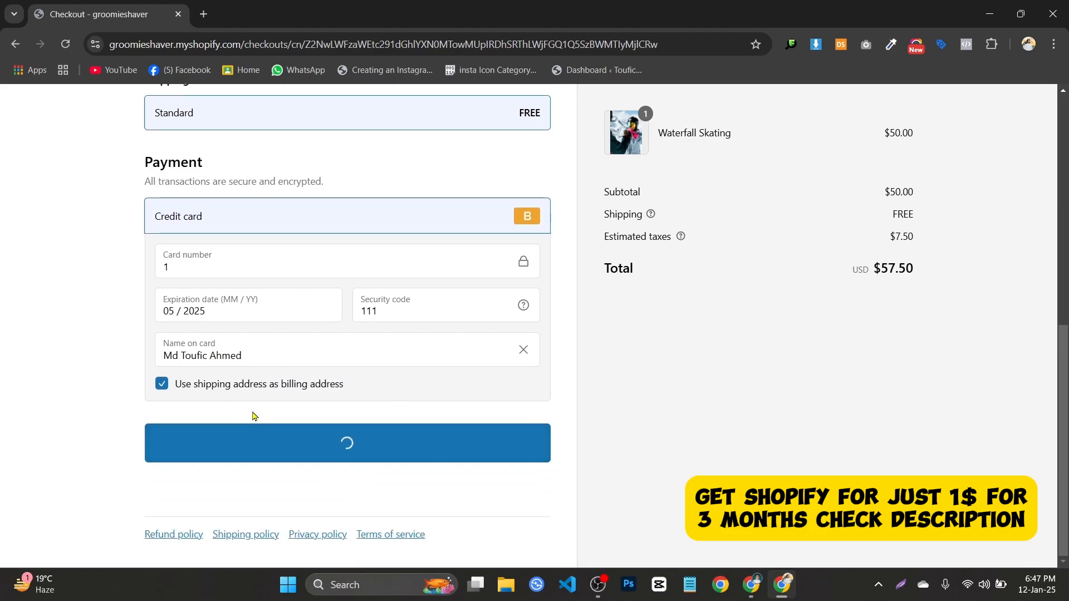
click(203, 14)
Review order #1002's thank-you page, zooming the Natore shipping map in and back out.
click(129, 6)
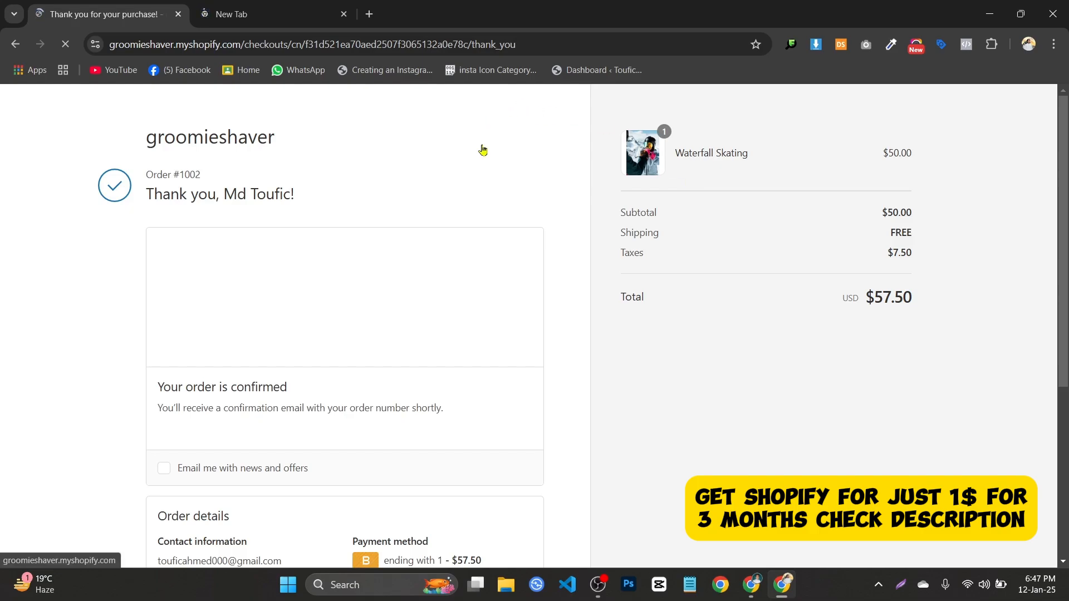
scroll(417, 189, down, 1)
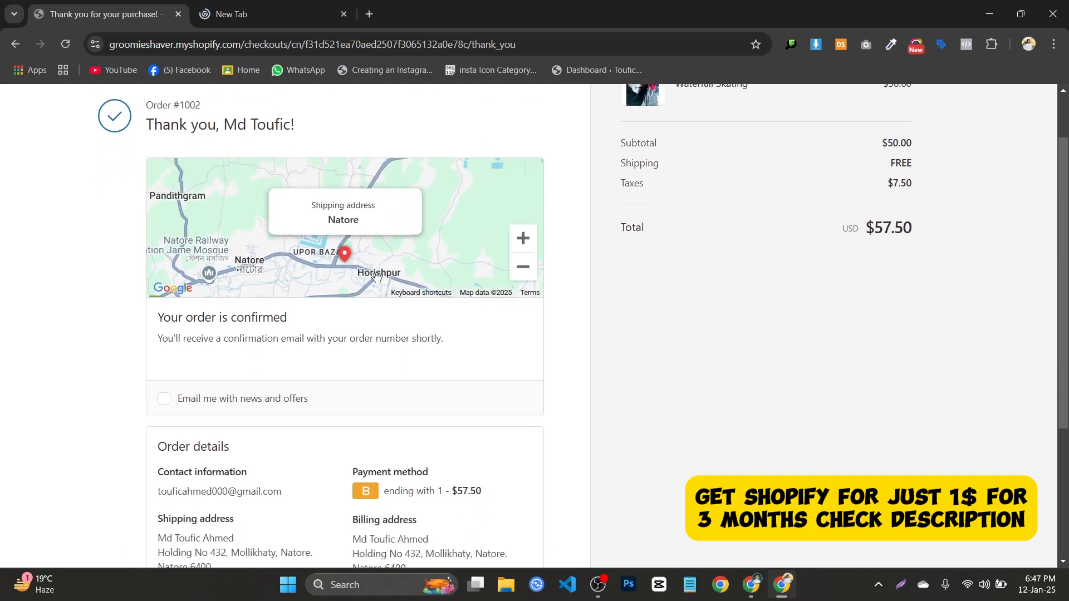
scroll(548, 301, up, 1)
click(522, 312)
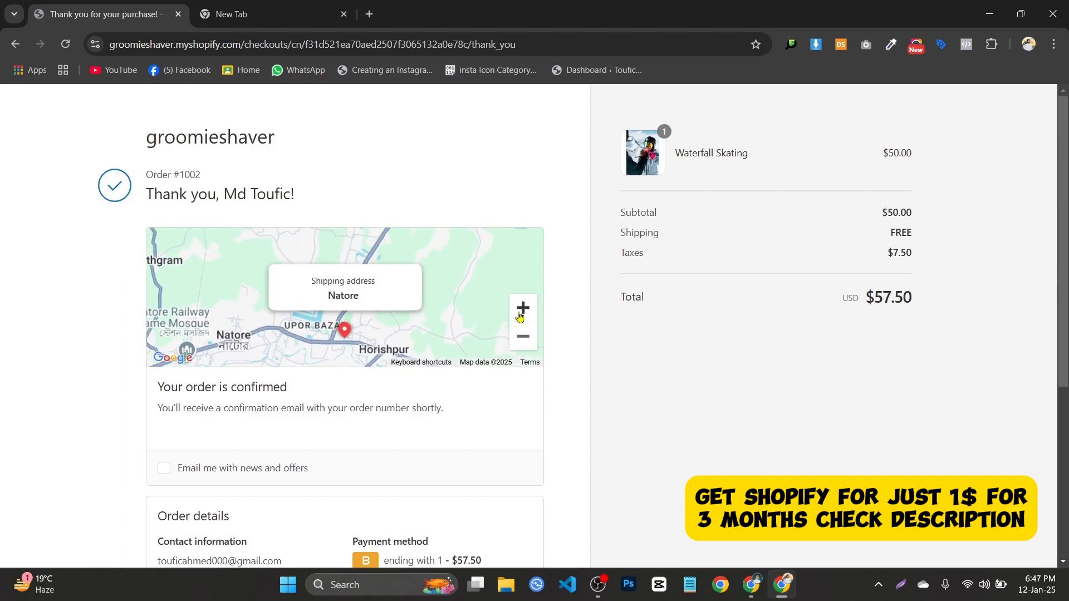
click(523, 313)
scroll(419, 287, down, 5)
scroll(402, 285, up, 1)
scroll(402, 284, up, 5)
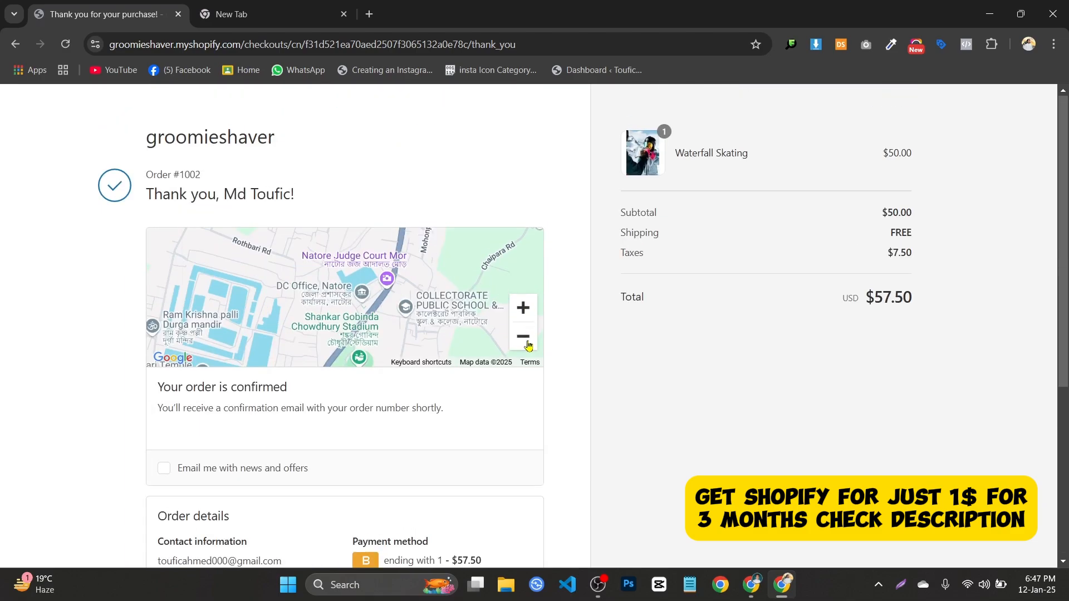
click(522, 337)
click(523, 336)
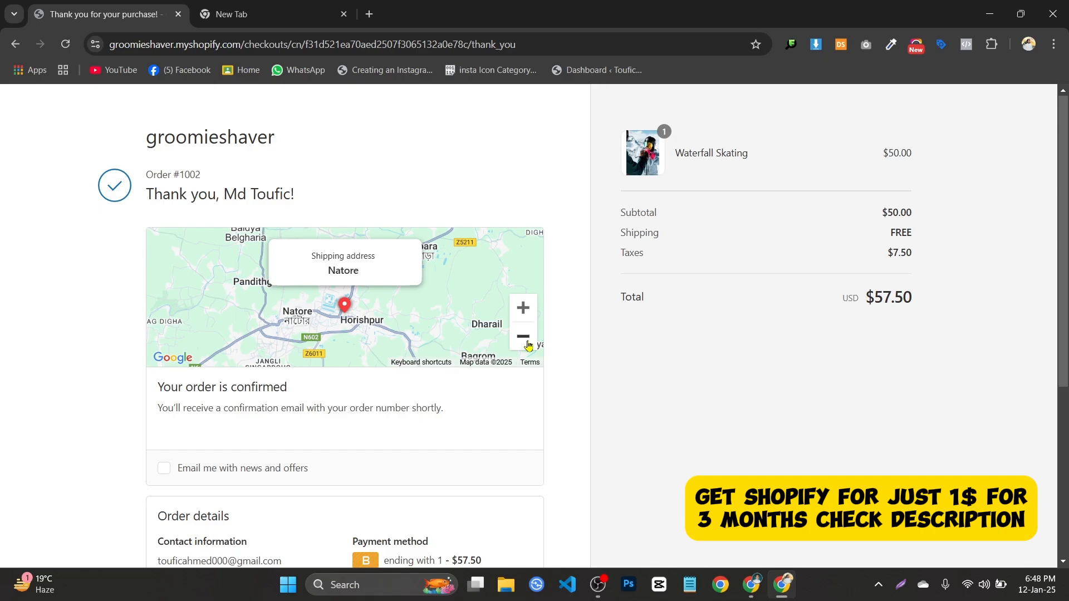
Switch to the groomieshaver store admin and open Orders, showing #1002 paid at $57.50.
click(283, 7)
click(751, 586)
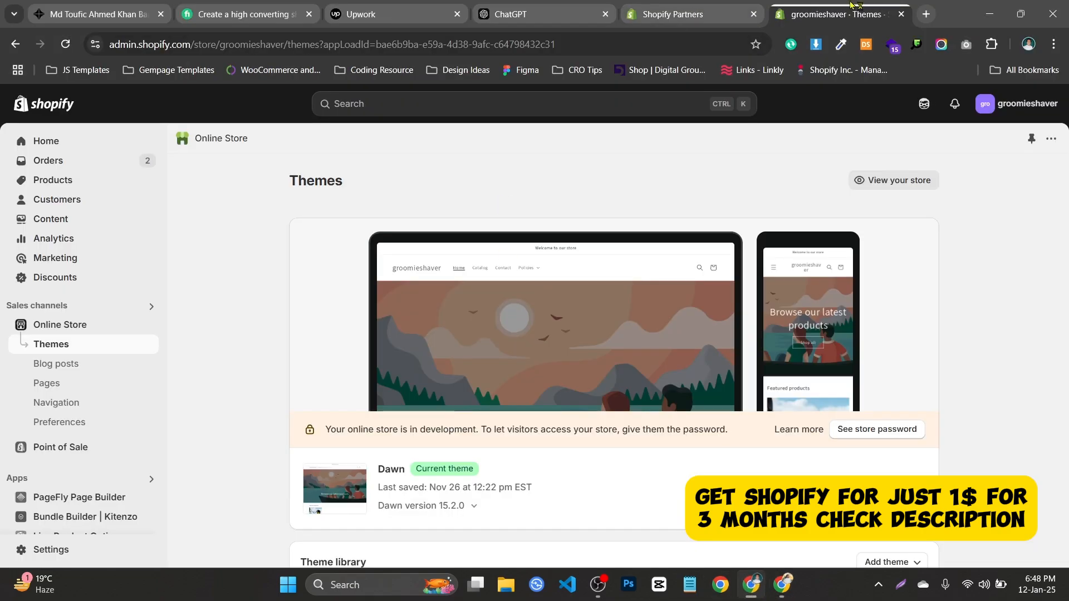
click(926, 14)
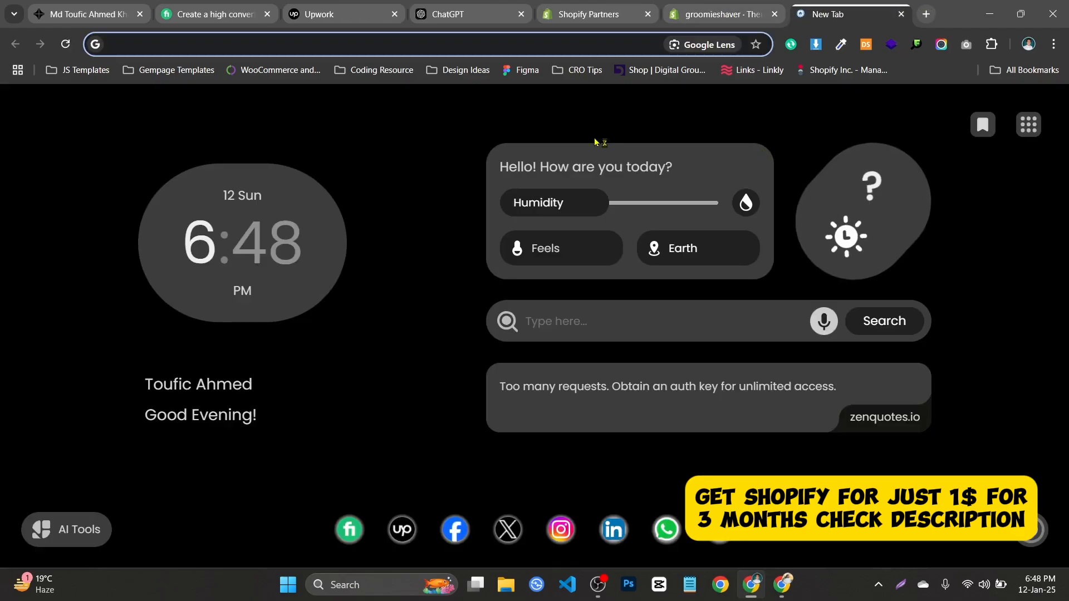
click(593, 7)
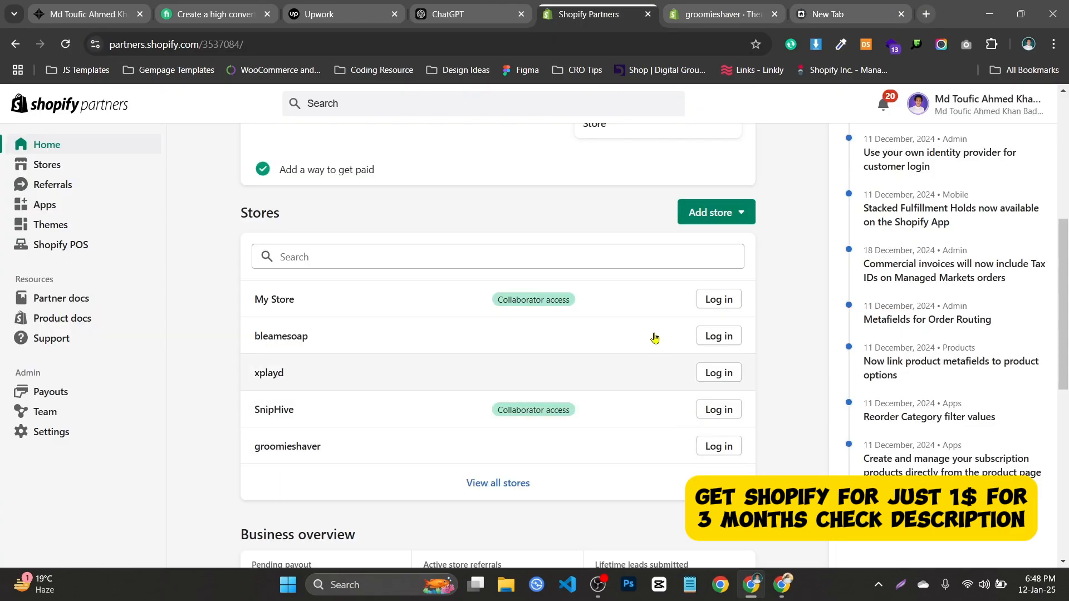
key(ctrl+Tab)
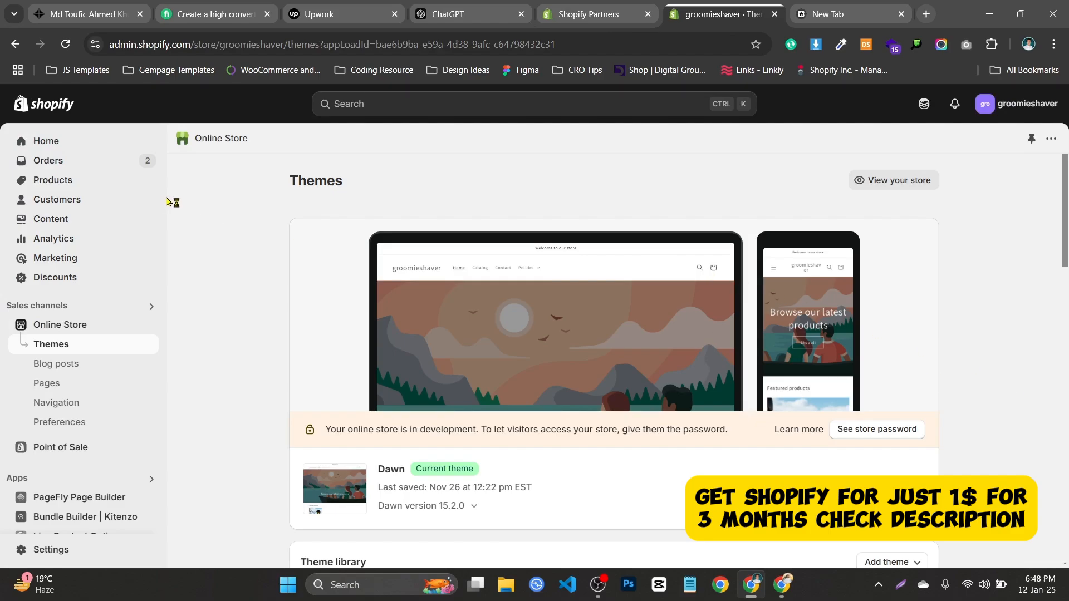
click(112, 163)
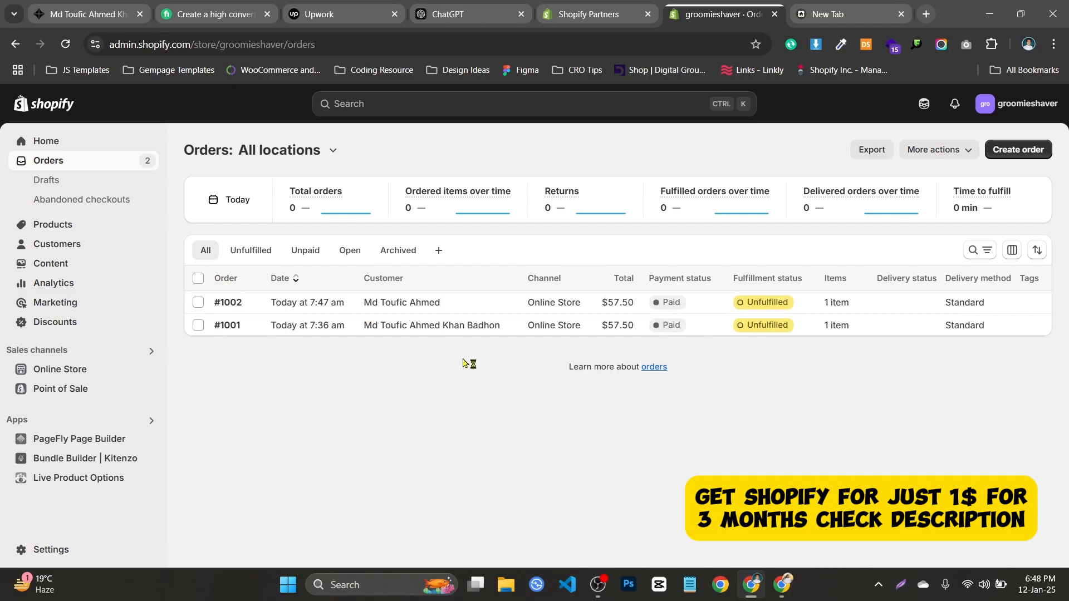
Bring OBS Studio forward, minimise it, then restore its window with recording still running.
click(602, 586)
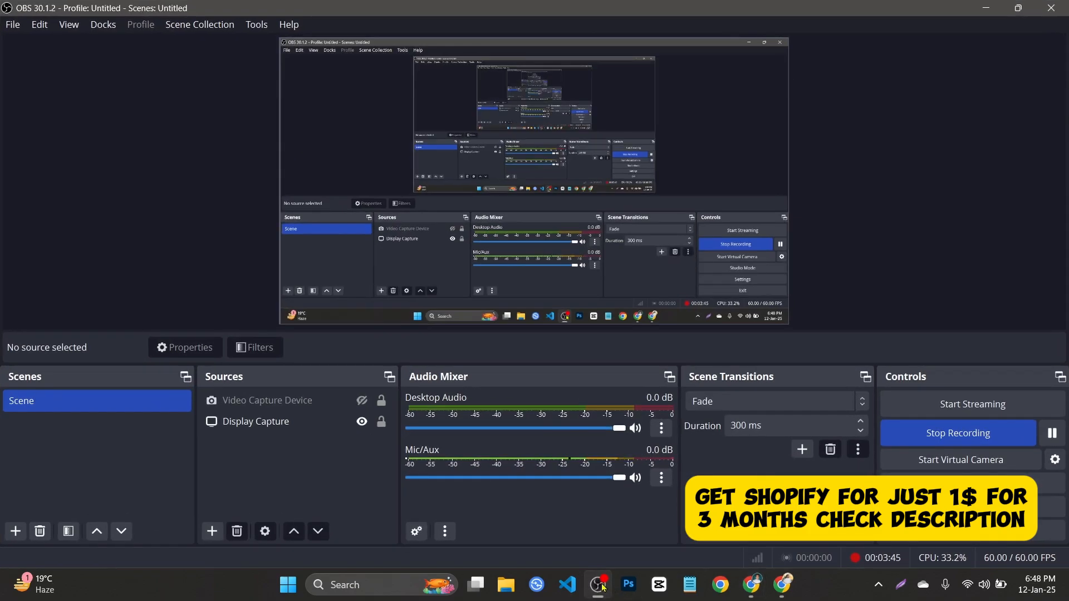
click(602, 586)
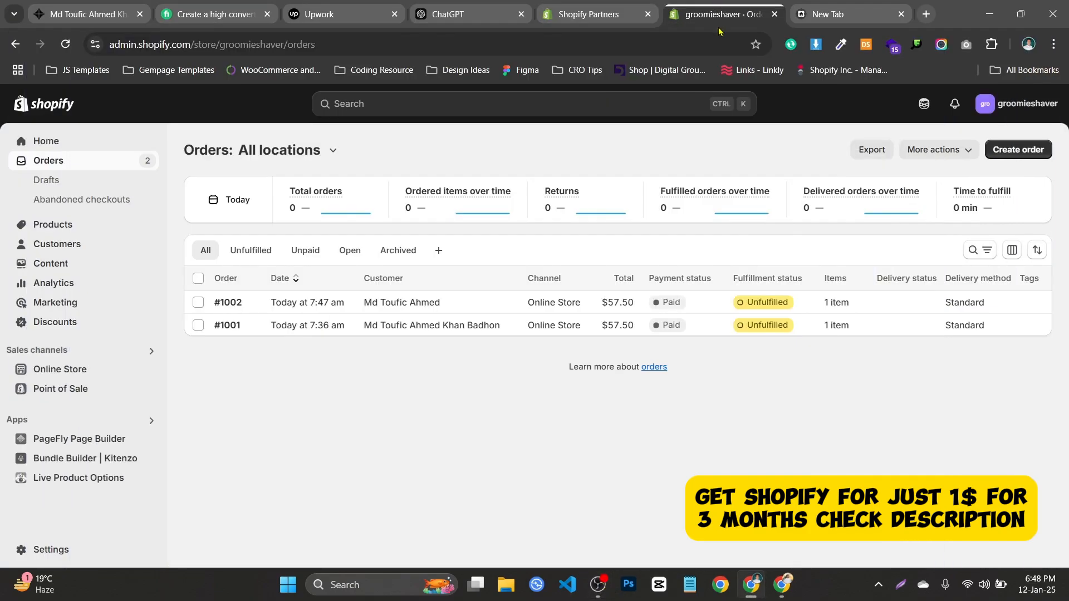
click(598, 587)
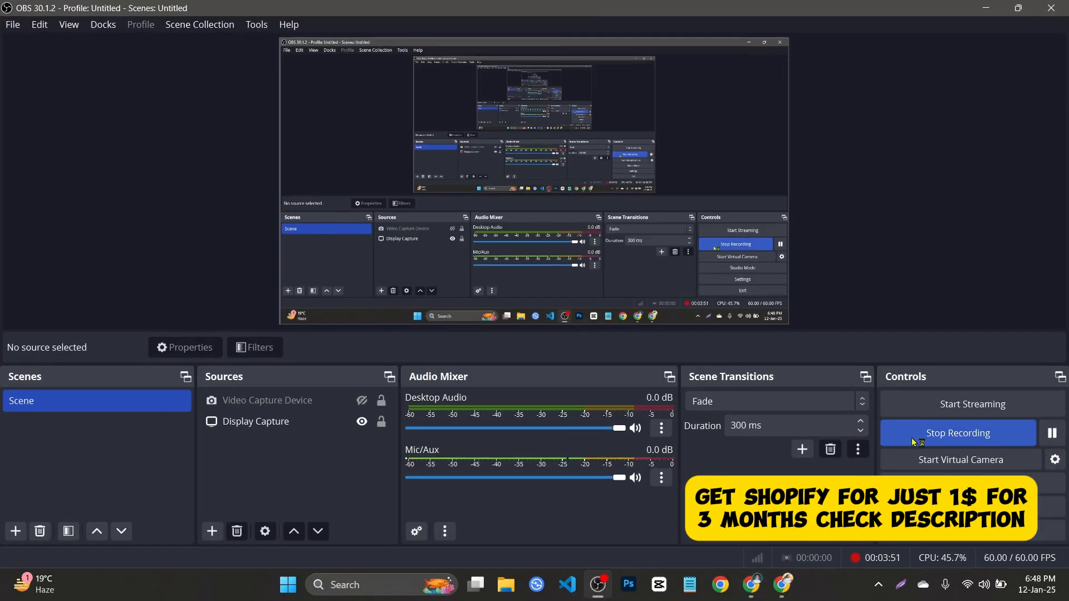